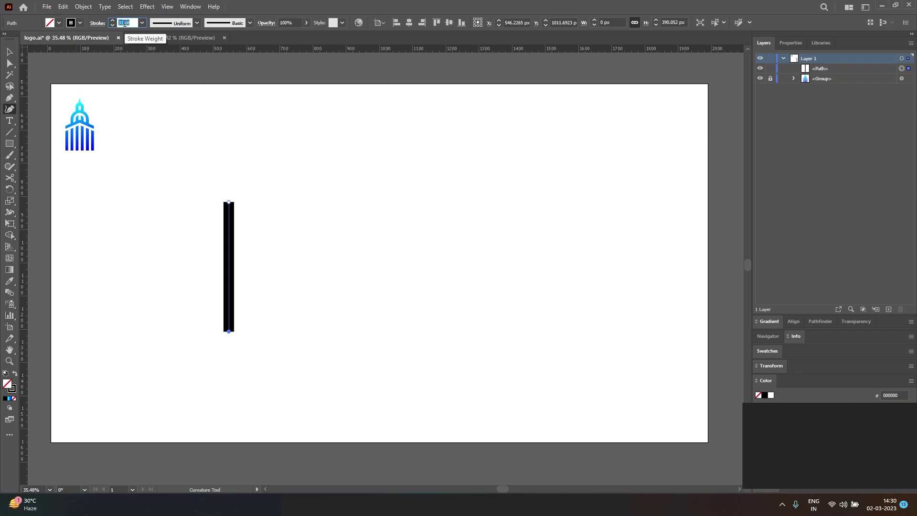
Move the vertical bar down about 60 px and duplicate it rightward into a row of eleven side-by-side bars.
{"action": "left_click", "coordinate": [10, 51]}
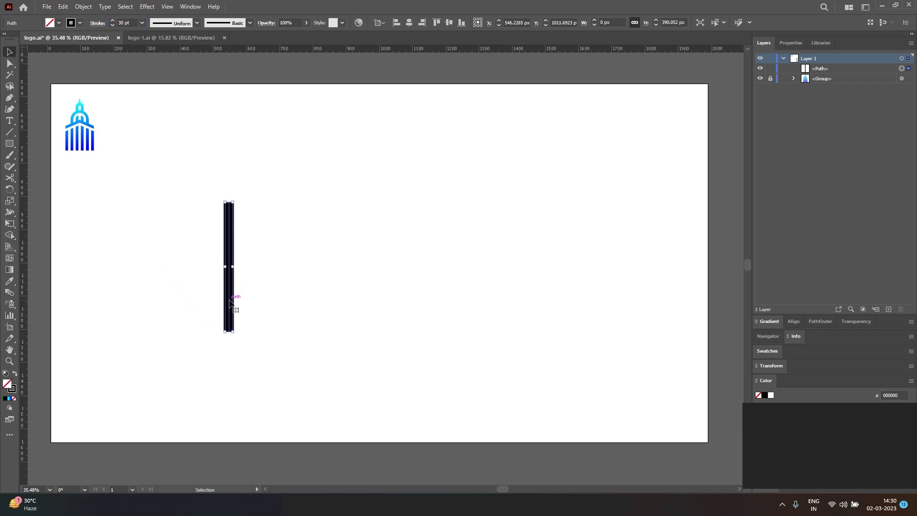
{"action": "left_click_drag", "start_coordinate": [230, 300], "coordinate": [229, 321]}
{"action": "left_click", "coordinate": [65, 9]}
{"action": "left_click", "coordinate": [90, 75]}
{"action": "left_click_drag", "start_coordinate": [230, 274], "coordinate": [270, 273]}
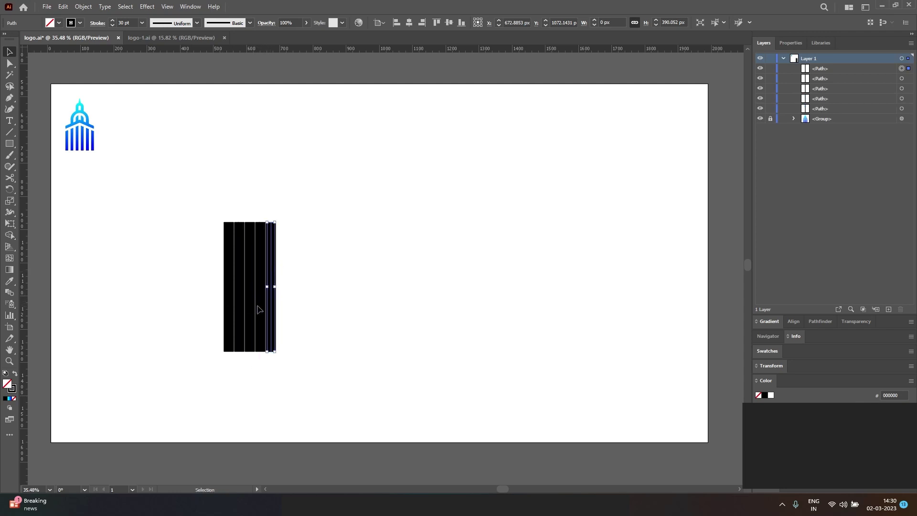
{"action": "left_click_drag", "start_coordinate": [270, 305], "coordinate": [313, 302]}
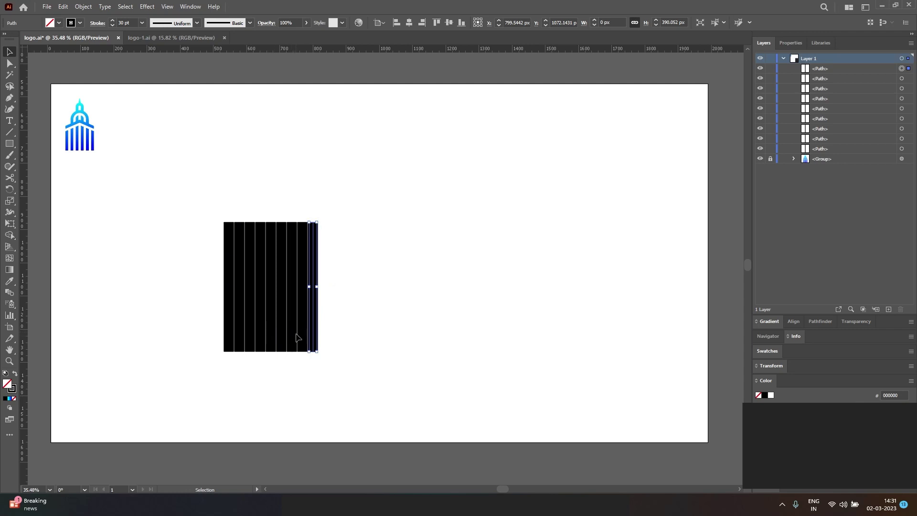
{"action": "left_click_drag", "start_coordinate": [313, 339], "coordinate": [336, 328]}
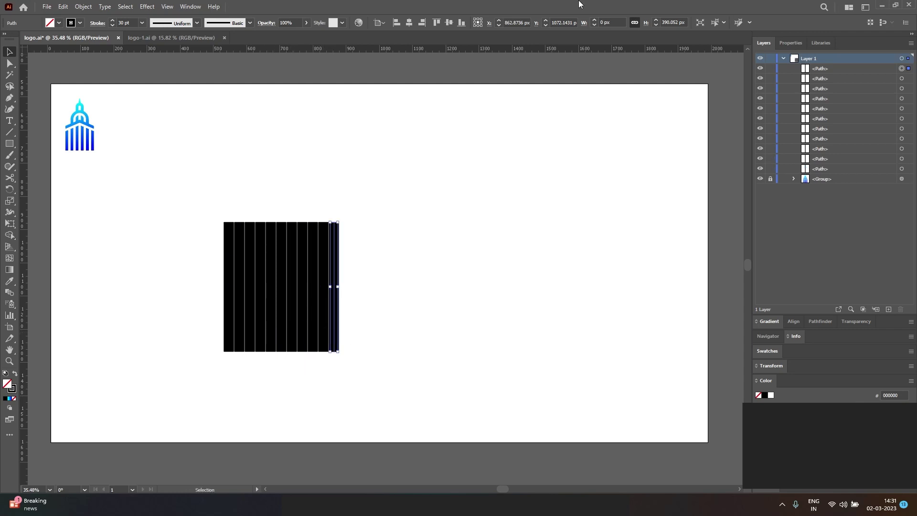
Delete every second bar in the row, keeping six evenly spaced columns.
{"action": "left_click", "coordinate": [241, 344]}
{"action": "left_click", "coordinate": [240, 343]}
{"action": "key", "text": "Delete"}
{"action": "left_click", "coordinate": [262, 342]}
{"action": "key", "text": "Delete"}
{"action": "left_click", "coordinate": [283, 339]}
{"action": "key", "text": "Delete"}
{"action": "left_click", "coordinate": [305, 340]}
{"action": "key", "text": "Delete"}
{"action": "left_click", "coordinate": [327, 334]}
{"action": "key", "text": "Delete"}
Copy the rightmost column, paste it in front, rotate the copy 90° and centre it just above the columns.
{"action": "left_click", "coordinate": [330, 334]}
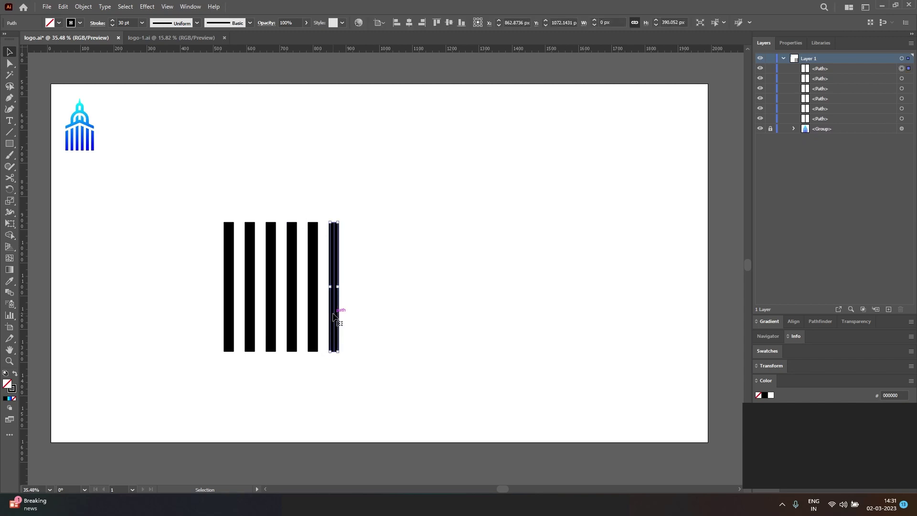
{"action": "left_click", "coordinate": [63, 7]}
{"action": "left_click", "coordinate": [78, 53]}
{"action": "left_click", "coordinate": [63, 7]}
{"action": "left_click", "coordinate": [88, 75]}
{"action": "left_click_drag", "start_coordinate": [337, 334], "coordinate": [319, 216]}
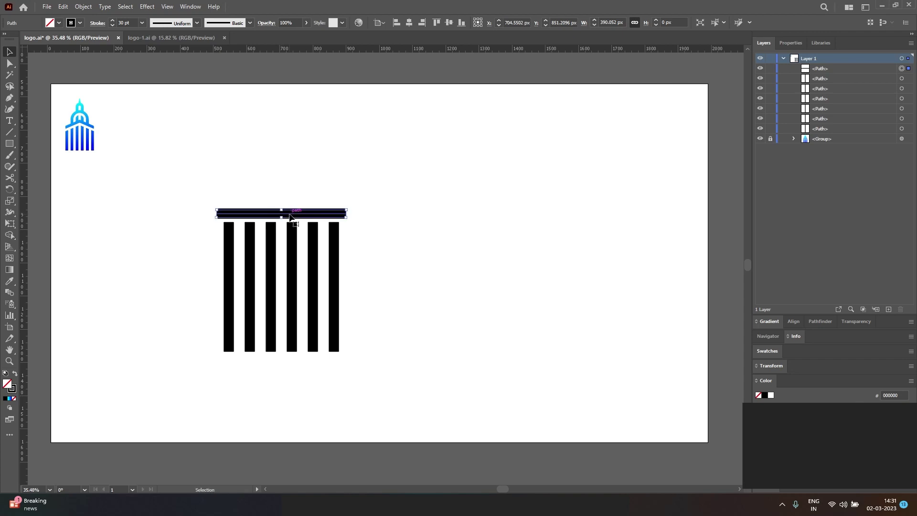
Add an anchor point at the middle of the horizontal bar and raise it about 59 px to form a roof peak.
{"action": "key", "text": "plus"}
{"action": "left_click", "coordinate": [282, 213]}
{"action": "key", "text": "a"}
{"action": "mouse_move", "coordinate": [282, 214]}
{"action": "left_mouse_down"}
{"action": "mouse_move", "coordinate": [282, 194]}
{"action": "mouse_move", "coordinate": [288, 220]}
{"action": "mouse_move", "coordinate": [290, 199]}
{"action": "left_mouse_up"}
{"action": "key", "text": "v"}
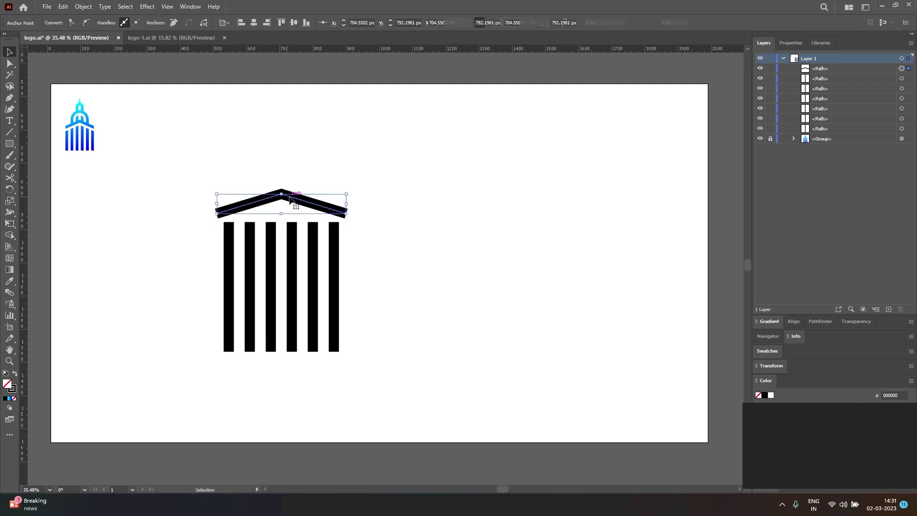
Paste a copy of the roof in front, move it down about 30 px and set its stroke to white FFFFFF.
{"action": "left_click", "coordinate": [63, 7]}
{"action": "left_click", "coordinate": [79, 52]}
{"action": "left_click", "coordinate": [63, 7]}
{"action": "left_click", "coordinate": [86, 73]}
{"action": "left_click_drag", "start_coordinate": [298, 201], "coordinate": [298, 214]}
{"action": "double_click", "coordinate": [11, 388]}
{"action": "type", "text": "ffffff"}
{"action": "left_click", "coordinate": [638, 187]}
{"action": "left_click", "coordinate": [344, 243]}
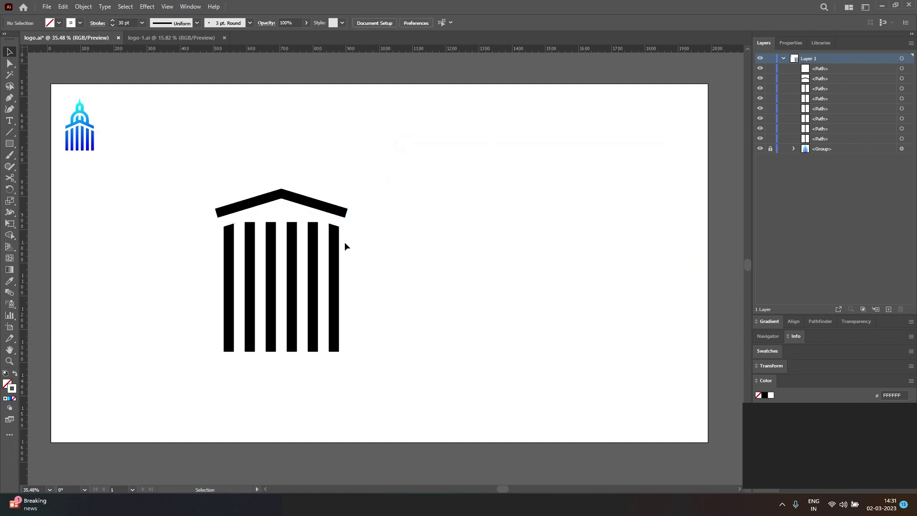
Nudge the white roof copy down about 2 px below the black roof.
{"action": "left_click_drag", "start_coordinate": [305, 226], "coordinate": [349, 216]}
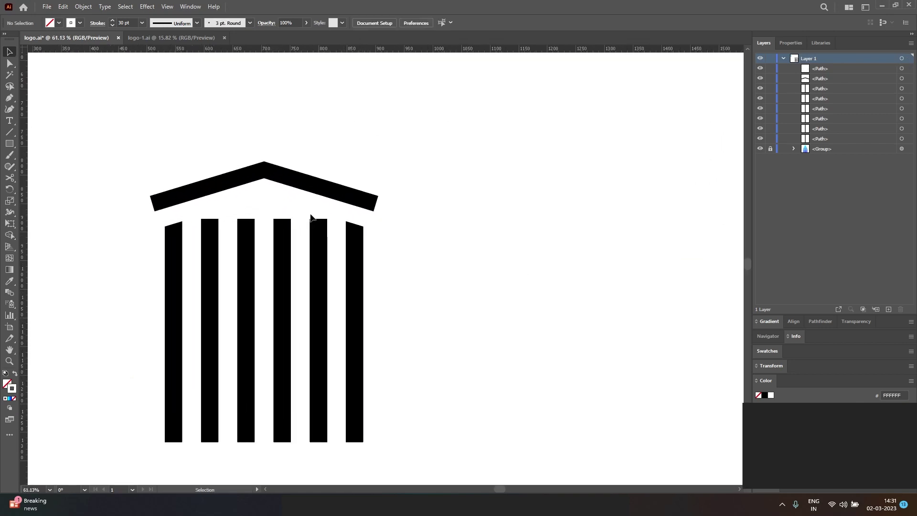
{"action": "left_click", "coordinate": [276, 193]}
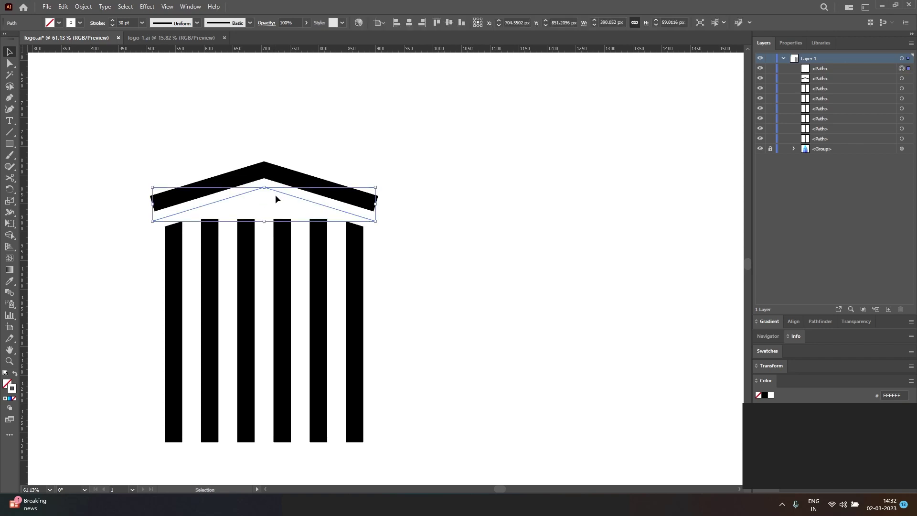
{"action": "key", "text": "Down"}
{"action": "key", "text": "Down"}
{"action": "key", "text": "Up"}
Colour the white roof copy's stroke teal 0E7774 to check its position, and set it back to white FFFFFF.
{"action": "double_click", "coordinate": [11, 388]}
{"action": "left_click", "coordinate": [529, 239]}
{"action": "left_click", "coordinate": [628, 186]}
{"action": "left_click", "coordinate": [515, 188]}
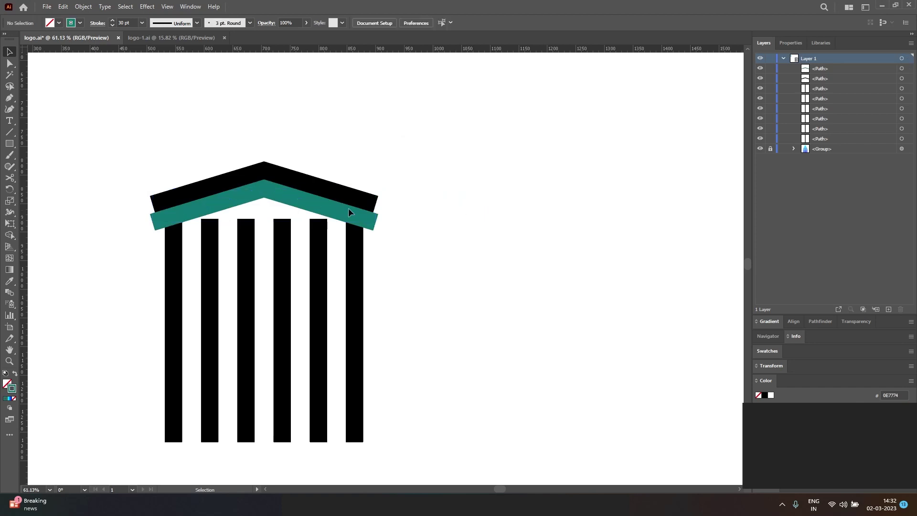
{"action": "left_click", "coordinate": [323, 205]}
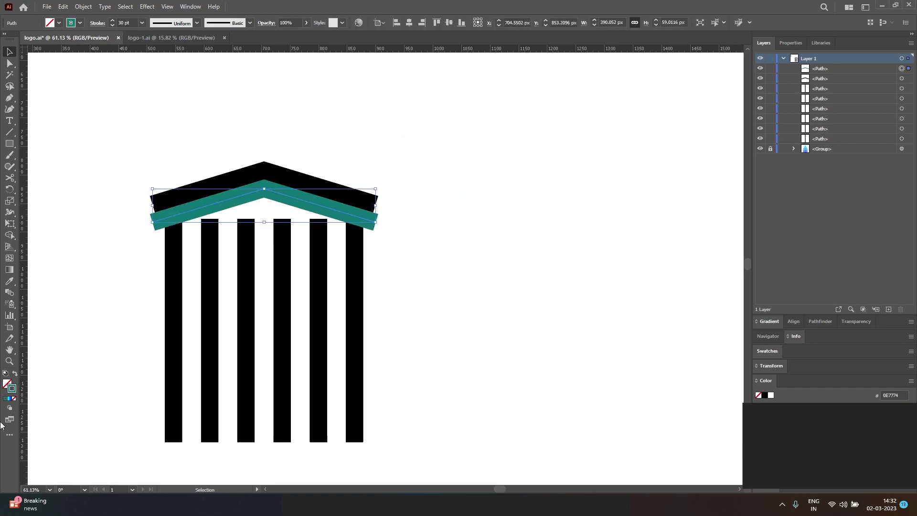
{"action": "double_click", "coordinate": [11, 389]}
{"action": "mouse_move", "coordinate": [469, 239]}
{"action": "left_mouse_down"}
{"action": "mouse_move", "coordinate": [516, 249]}
{"action": "mouse_move", "coordinate": [399, 159]}
{"action": "left_mouse_up"}
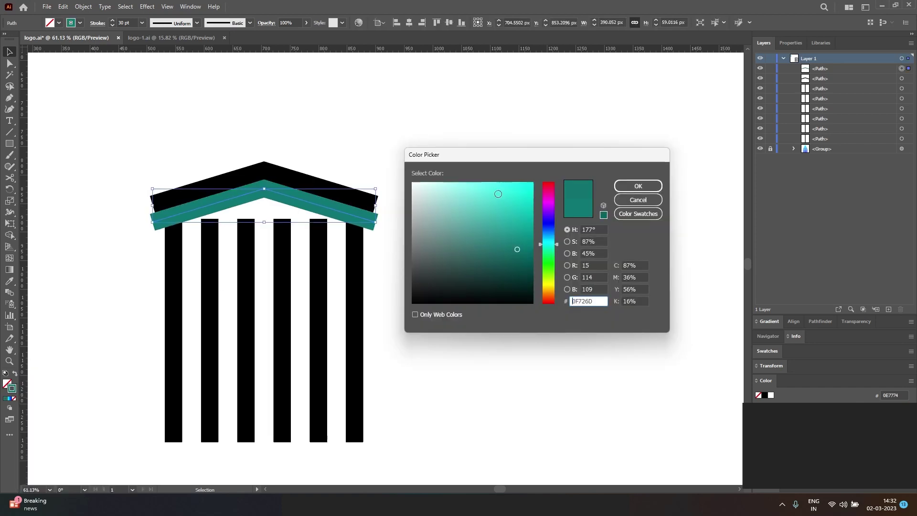
{"action": "left_click", "coordinate": [640, 186]}
{"action": "left_click", "coordinate": [489, 279]}
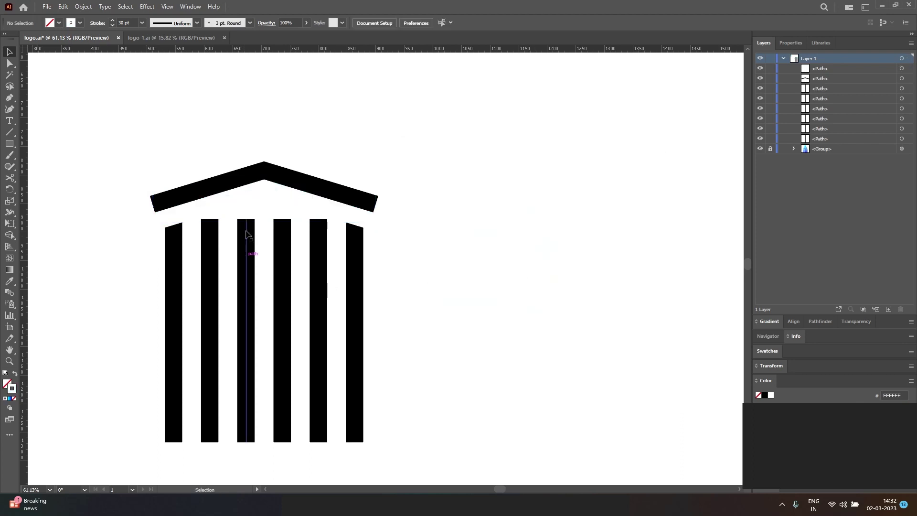
Select the black roof and its white copy together and nudge both down about 36 px so the column tops are cut at an angle.
{"action": "left_click", "coordinate": [276, 193]}
{"action": "left_click", "coordinate": [284, 179], "text": "shift"}
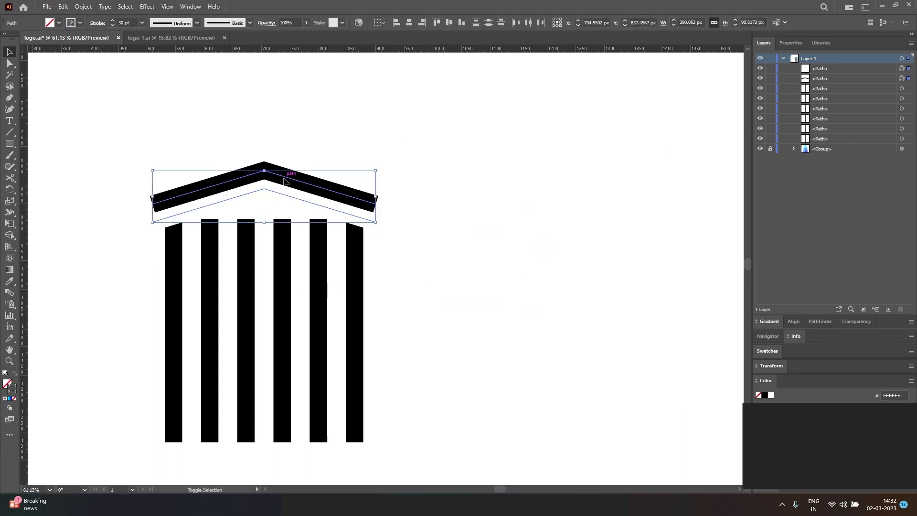
{"action": "key", "text": "Down"}
{"action": "key", "text": "Down"}
{"action": "key", "text": "Down"}
{"action": "key", "text": "Down"}
{"action": "key", "text": "Down"}
{"action": "key", "text": "Down"}
{"action": "key", "text": "Down"}
{"action": "key", "text": "Down"}
{"action": "key", "text": "Down"}
{"action": "key", "text": "Down"}
{"action": "key", "text": "Down"}
{"action": "key", "text": "Down"}
{"action": "key", "text": "Down"}
{"action": "key", "text": "Down"}
{"action": "key", "text": "Down"}
{"action": "key", "text": "Down"}
{"action": "key", "text": "Down"}
{"action": "key", "text": "Down"}
{"action": "key", "text": "Down"}
{"action": "key", "text": "Down"}
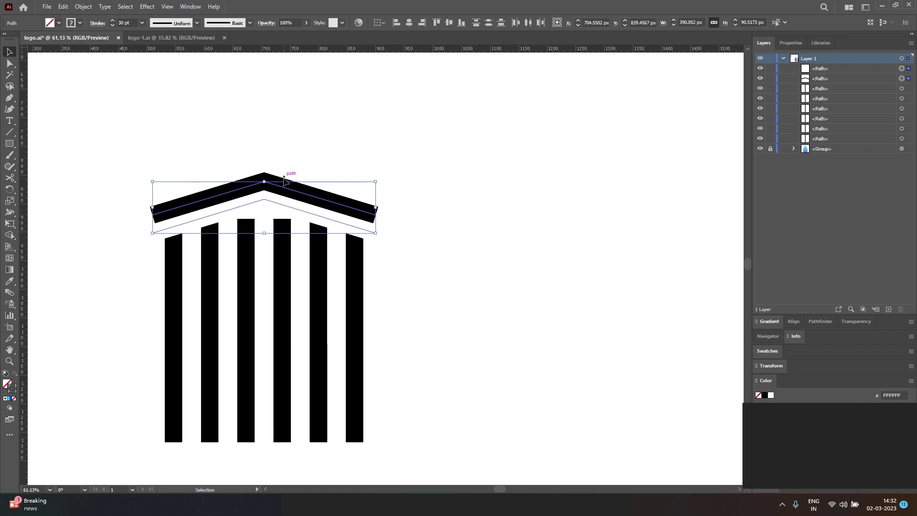
{"action": "key", "text": "Down"}
{"action": "key", "text": "Down"}
{"action": "key", "text": "Down"}
{"action": "key", "text": "Down"}
{"action": "key", "text": "Down"}
{"action": "key", "text": "Down"}
{"action": "key", "text": "Down"}
{"action": "key", "text": "Down"}
{"action": "key", "text": "Down"}
{"action": "key", "text": "Down"}
{"action": "key", "text": "Down"}
{"action": "key", "text": "Down"}
{"action": "key", "text": "Down"}
{"action": "key", "text": "Down"}
{"action": "key", "text": "Down"}
{"action": "key", "text": "Down"}
{"action": "key", "text": "Down"}
{"action": "key", "text": "Down"}
{"action": "key", "text": "Down"}
{"action": "key", "text": "Down"}
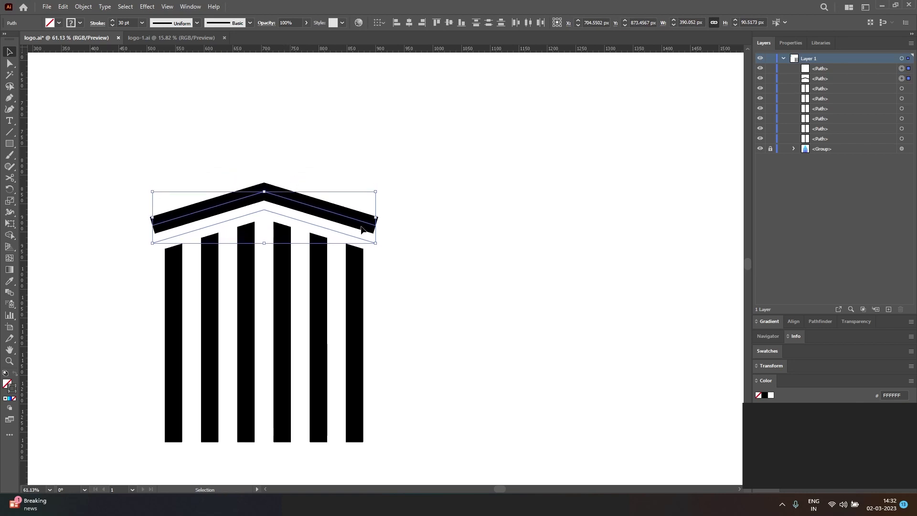
{"action": "left_click", "coordinate": [451, 315]}
Select the roof and all columns and move them about 236 px right and 43 px up, near the artboard's centre.
{"action": "scroll", "coordinate": [489, 143], "scroll_direction": "down", "scroll_amount": 3}
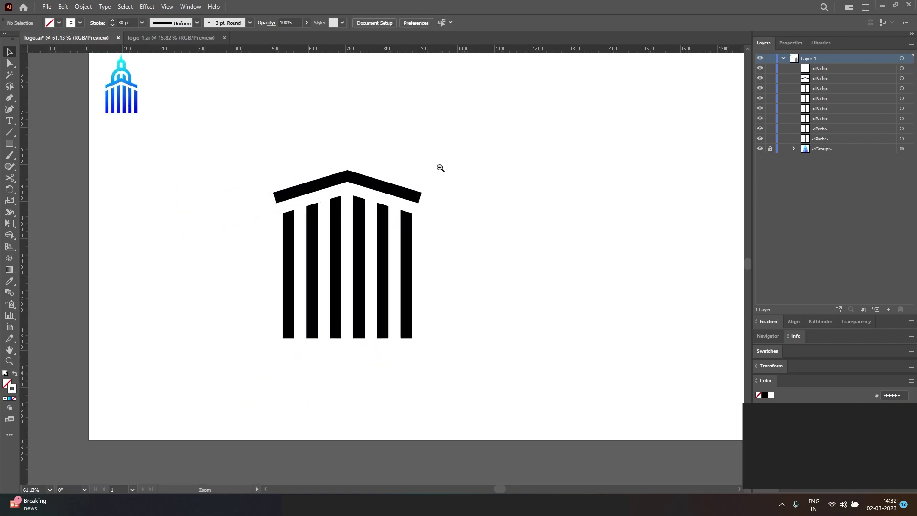
{"action": "left_click_drag", "start_coordinate": [489, 143], "coordinate": [426, 180]}
{"action": "left_click_drag", "start_coordinate": [422, 391], "coordinate": [219, 180]}
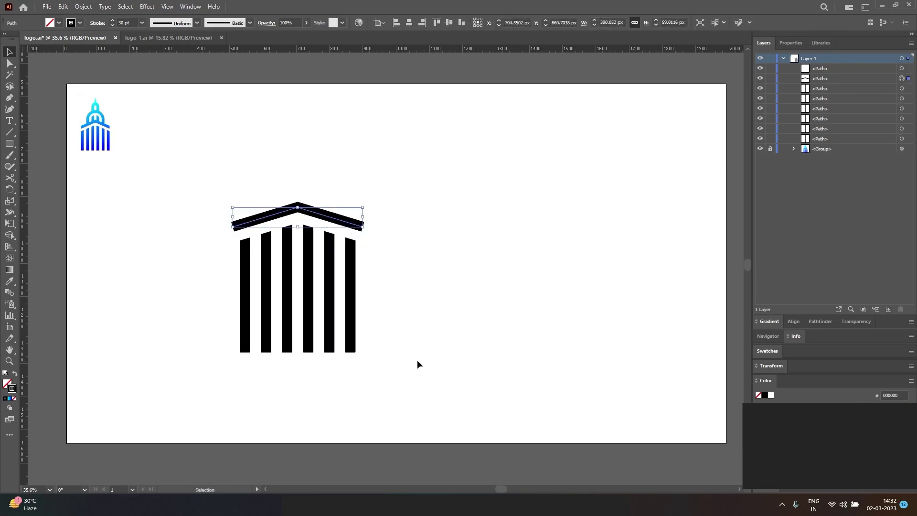
{"action": "left_click_drag", "start_coordinate": [308, 272], "coordinate": [387, 258]}
Select the bottom anchor points of all six columns and raise them 30 px to shorten the columns.
{"action": "key", "text": "a"}
{"action": "left_click_drag", "start_coordinate": [503, 363], "coordinate": [273, 315]}
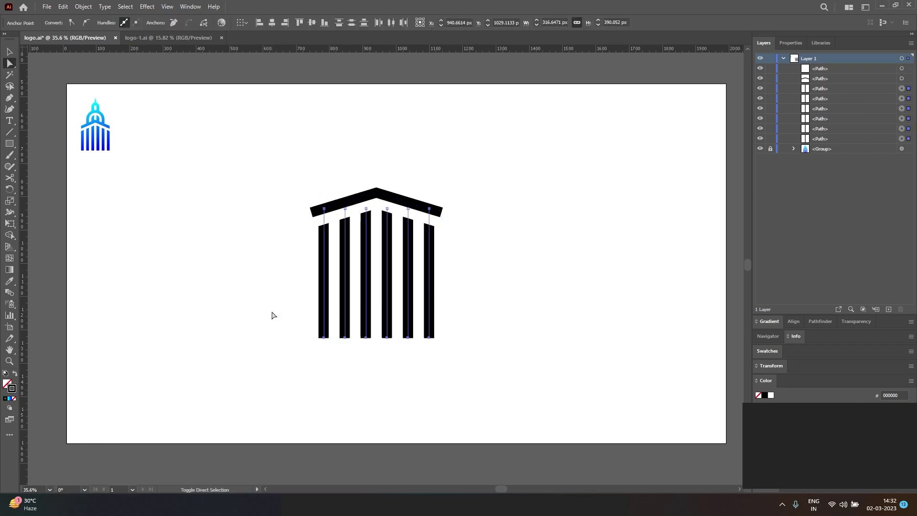
{"action": "key", "text": "shift+Up"}
{"action": "key", "text": "shift+Up"}
{"action": "key", "text": "shift+Up"}
{"action": "key", "text": "shift+Up"}
{"action": "key", "text": "shift+Up"}
{"action": "key", "text": "shift+Up"}
{"action": "key", "text": "v"}
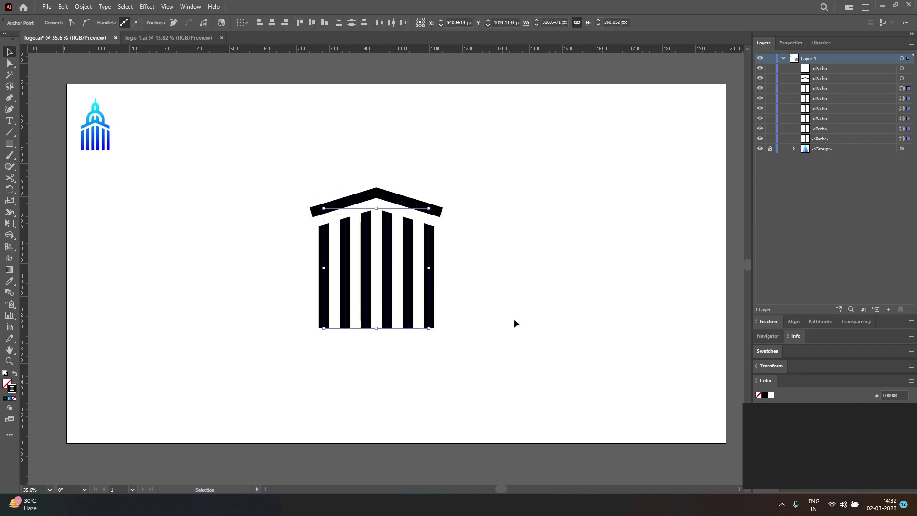
{"action": "left_click", "coordinate": [501, 328]}
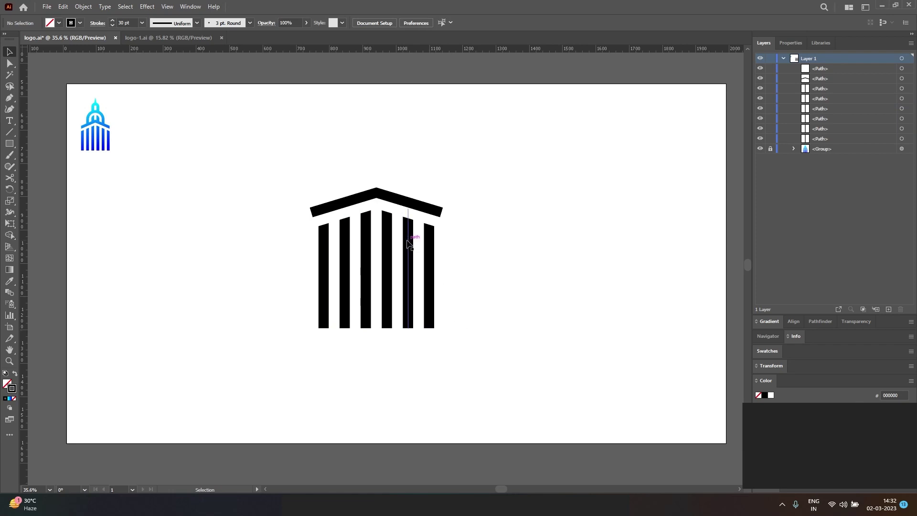
Draw a rectangle about 138 by 515 px over the middle of the building, from above the roof to the columns' base.
{"action": "key", "text": "m"}
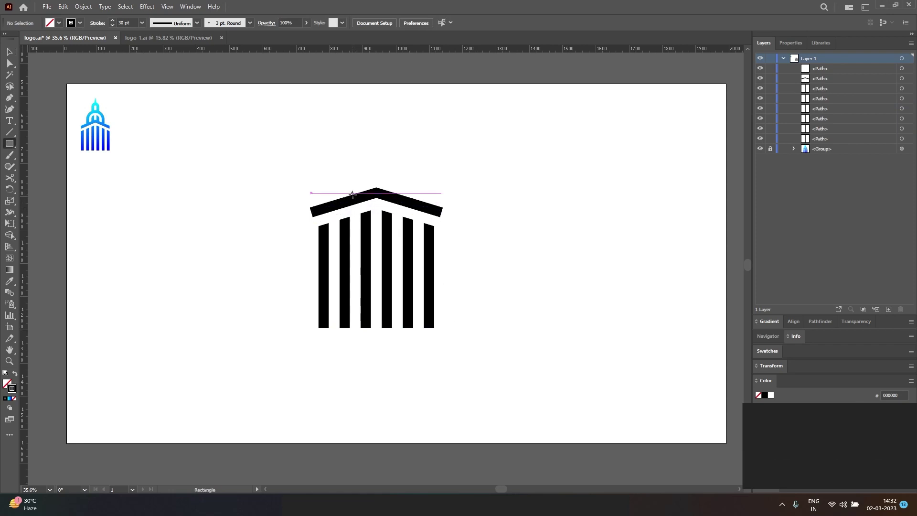
{"action": "left_click_drag", "start_coordinate": [352, 196], "coordinate": [398, 153]}
{"action": "left_click_drag", "start_coordinate": [377, 196], "coordinate": [377, 323]}
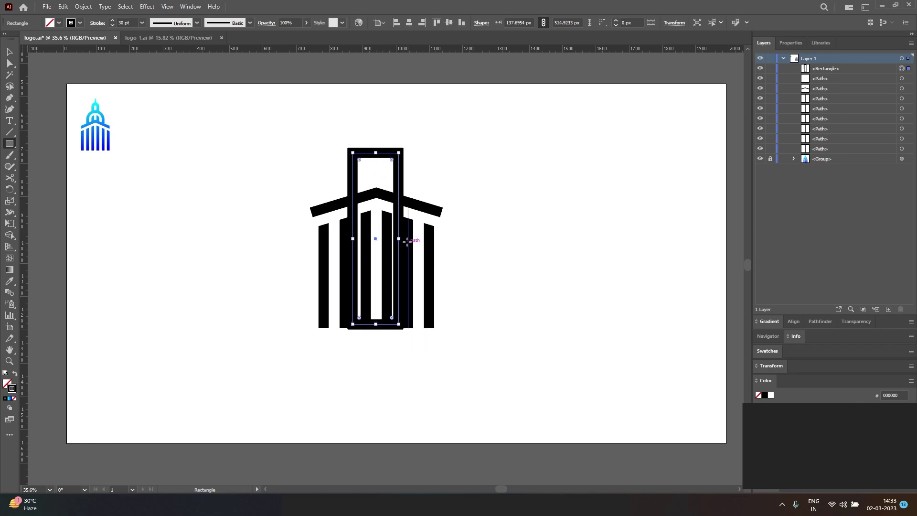
Narrow the rectangle to about 127 px so its sides fit in the gaps beside the two middle columns.
{"action": "left_click_drag", "start_coordinate": [399, 240], "coordinate": [399, 238]}
{"action": "scroll", "coordinate": [394, 237], "scroll_direction": "up", "scroll_amount": 5}
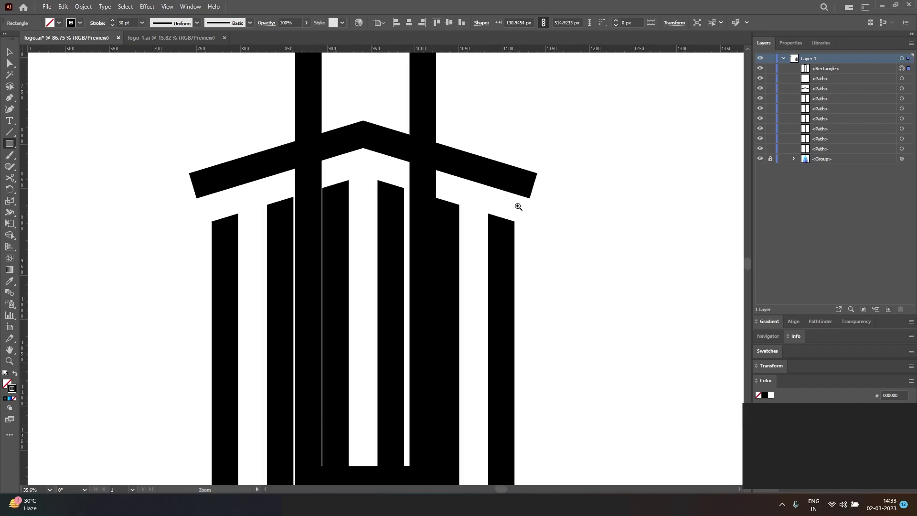
{"action": "left_click_drag", "start_coordinate": [306, 255], "coordinate": [306, 254]}
{"action": "left_click_drag", "start_coordinate": [424, 255], "coordinate": [420, 257]}
{"action": "key", "text": "Left"}
{"action": "key", "text": "Left"}
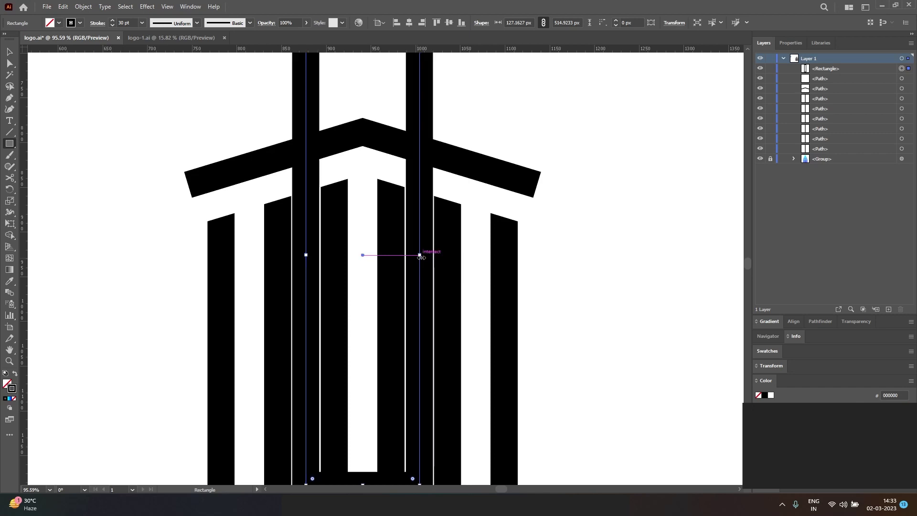
{"action": "left_click_drag", "start_coordinate": [498, 228], "coordinate": [422, 231]}
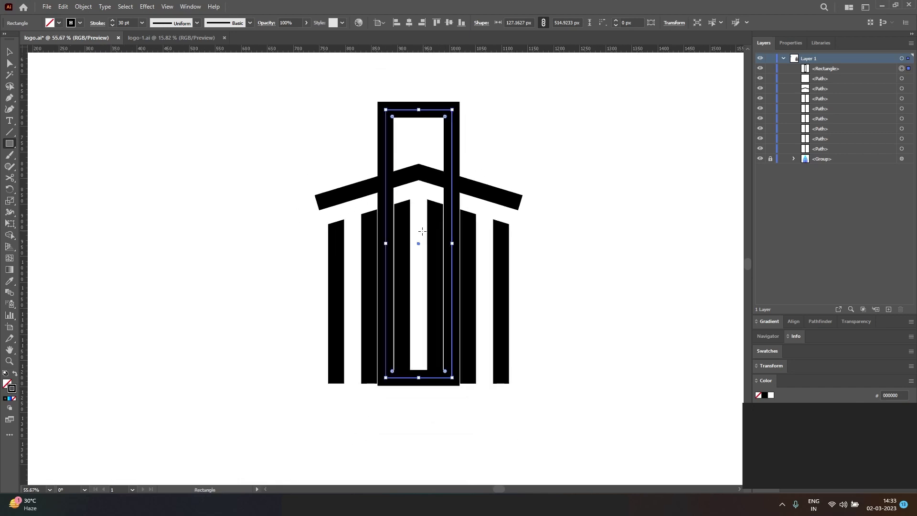
{"action": "left_click_drag", "start_coordinate": [565, 172], "coordinate": [483, 210]}
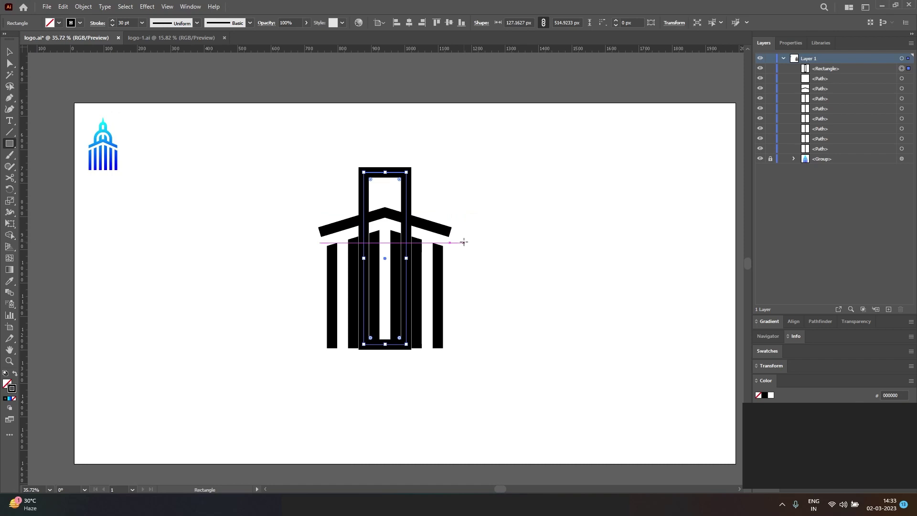
Widen the rectangle to about 190 px over the second and fifth columns and shorten it to about 157 px, ending at the roof.
{"action": "key", "text": "v"}
{"action": "left_click_drag", "start_coordinate": [406, 258], "coordinate": [352, 258]}
{"action": "mouse_move", "coordinate": [386, 172]}
{"action": "left_mouse_down"}
{"action": "mouse_move", "coordinate": [386, 159]}
{"action": "mouse_move", "coordinate": [386, 171]}
{"action": "left_mouse_up"}
{"action": "key", "text": "a"}
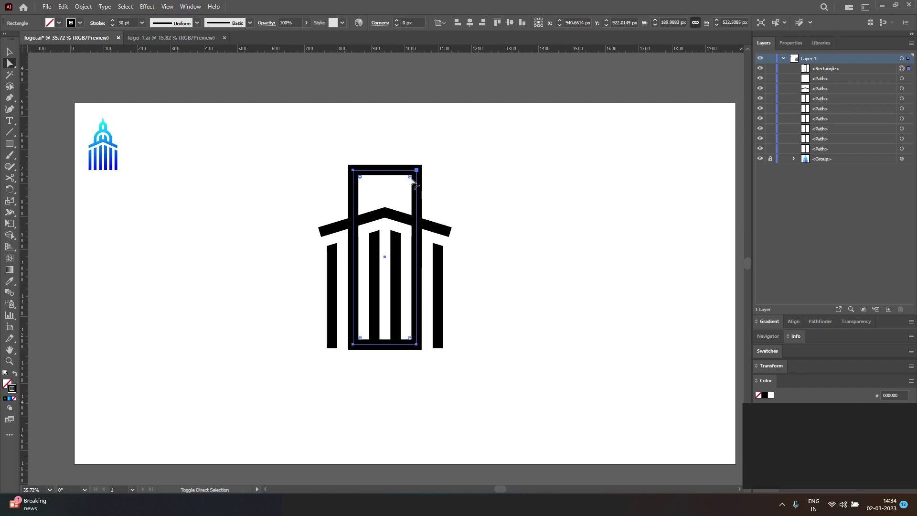
{"action": "key", "text": "v"}
{"action": "left_click_drag", "start_coordinate": [385, 344], "coordinate": [393, 223]}
Cut the rectangle at its two bottom corners with the Scissors tool and delete the bottom edge.
{"action": "key", "text": "c"}
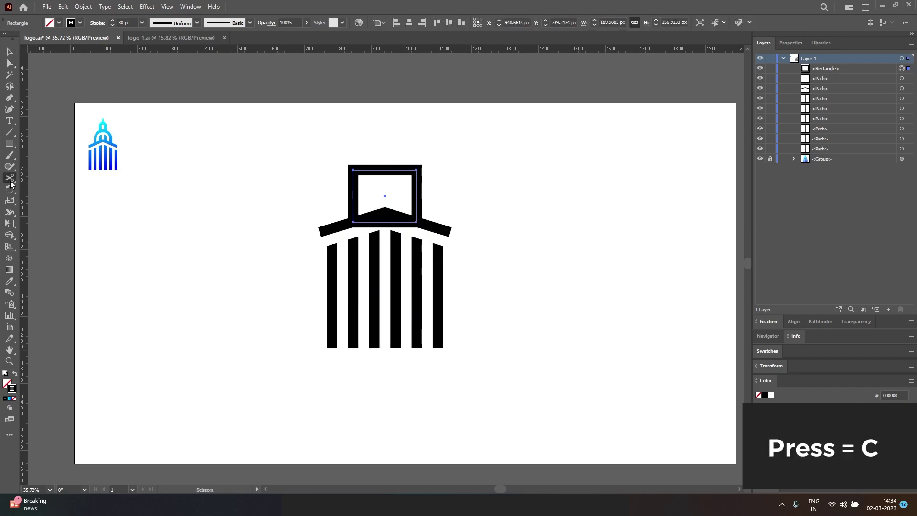
{"action": "left_click", "coordinate": [353, 222]}
{"action": "left_click", "coordinate": [416, 221]}
{"action": "key", "text": "a"}
{"action": "left_click", "coordinate": [401, 225]}
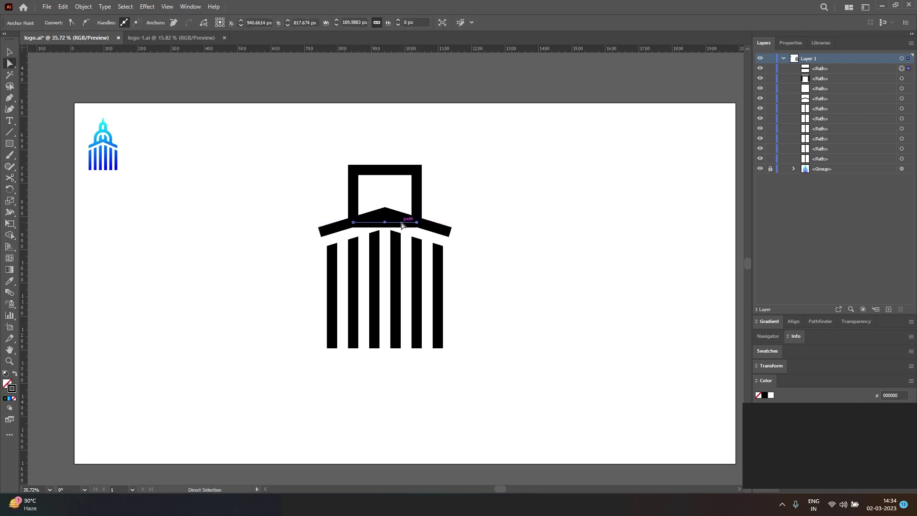
{"action": "key", "text": "Delete"}
Round the two top corners of the open rectangle fully to turn it into a semicircular arch.
{"action": "key", "text": "v"}
{"action": "key", "text": "a"}
{"action": "left_click", "coordinate": [392, 172]}
{"action": "key", "text": "v"}
{"action": "left_click_drag", "start_coordinate": [385, 169], "coordinate": [385, 168]}
{"action": "key", "text": "a"}
{"action": "left_click", "coordinate": [354, 171]}
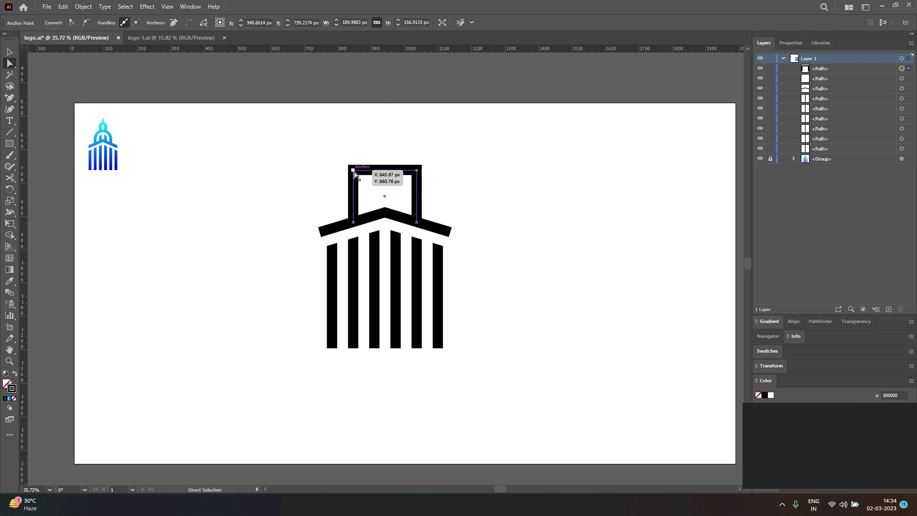
{"action": "left_click", "coordinate": [416, 171], "text": "shift"}
{"action": "left_click_drag", "start_coordinate": [410, 176], "coordinate": [343, 216]}
{"action": "key", "text": "v"}
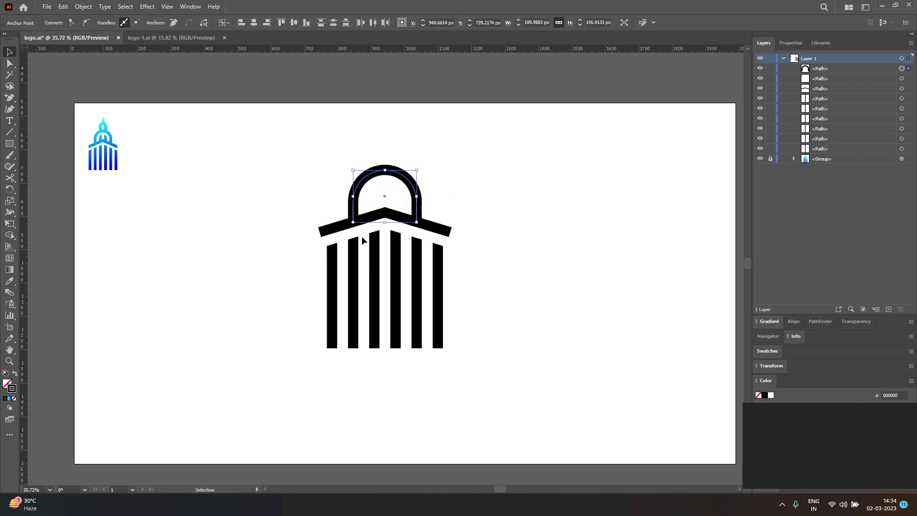
Extend the two middle columns upward through the roof into the arch, and select the arch path.
{"action": "left_click", "coordinate": [377, 246]}
{"action": "left_click", "coordinate": [395, 248], "text": "shift"}
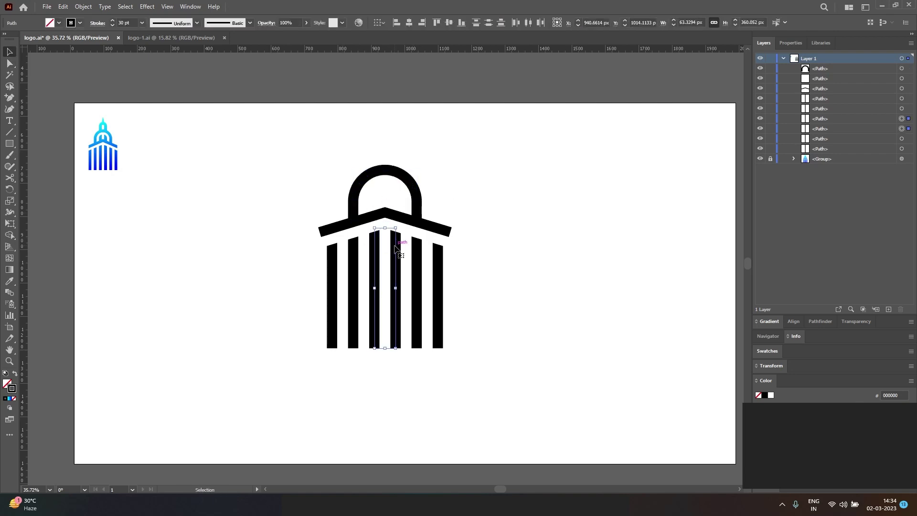
{"action": "left_click_drag", "start_coordinate": [386, 229], "coordinate": [386, 190]}
{"action": "left_click", "coordinate": [419, 191]}
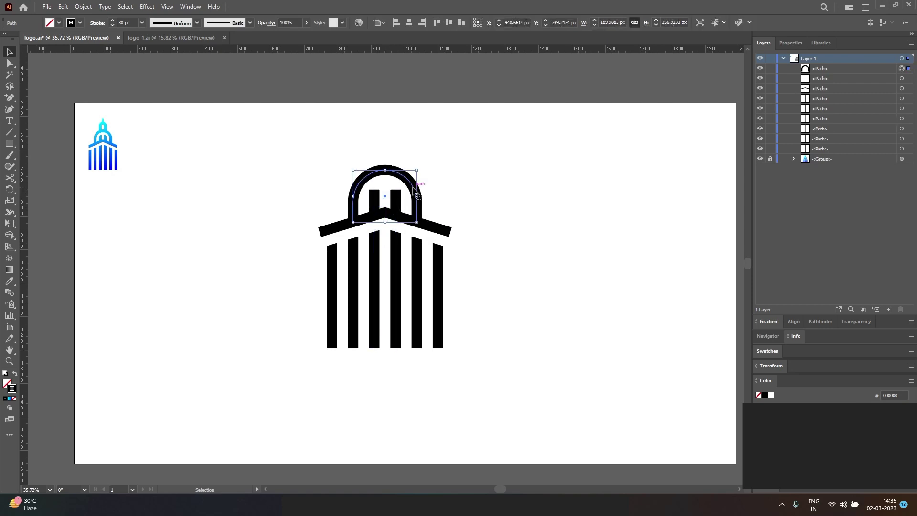
Extend the two middle columns upward to about 521 px tall so they meet the inside of the arch.
{"action": "left_click", "coordinate": [378, 197]}
{"action": "left_click", "coordinate": [395, 200], "text": "shift"}
{"action": "left_click_drag", "start_coordinate": [386, 190], "coordinate": [387, 174]}
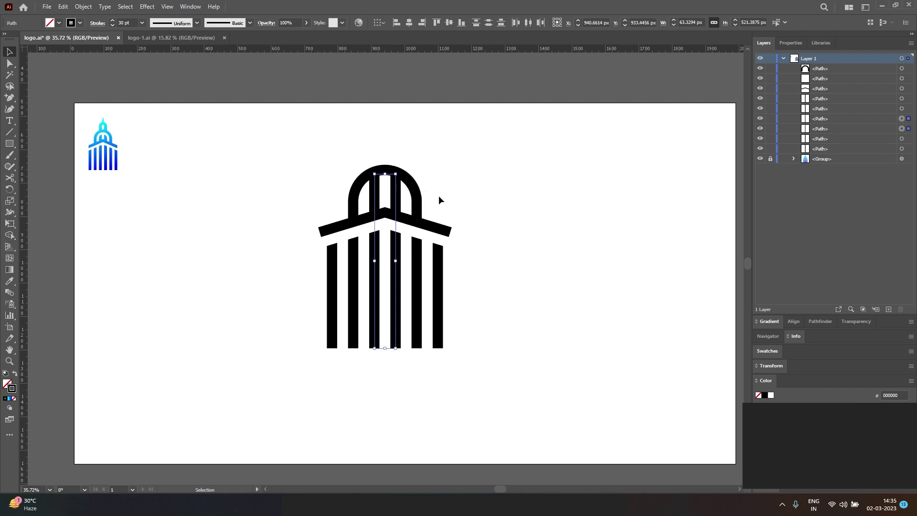
{"action": "left_click", "coordinate": [438, 196]}
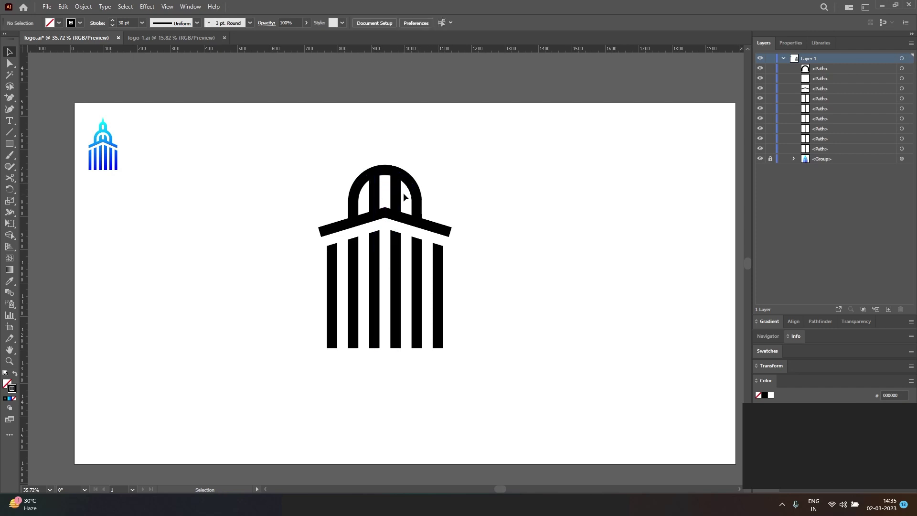
Draw a rectangle about 63 px wide and 98 px tall on top of the arch, aligned with the two middle columns.
{"action": "key", "text": "m"}
{"action": "mouse_move", "coordinate": [374, 191]}
{"action": "left_mouse_down"}
{"action": "mouse_move", "coordinate": [390, 184]}
{"action": "mouse_move", "coordinate": [395, 142]}
{"action": "left_mouse_up"}
{"action": "left_click_drag", "start_coordinate": [385, 194], "coordinate": [384, 137]}
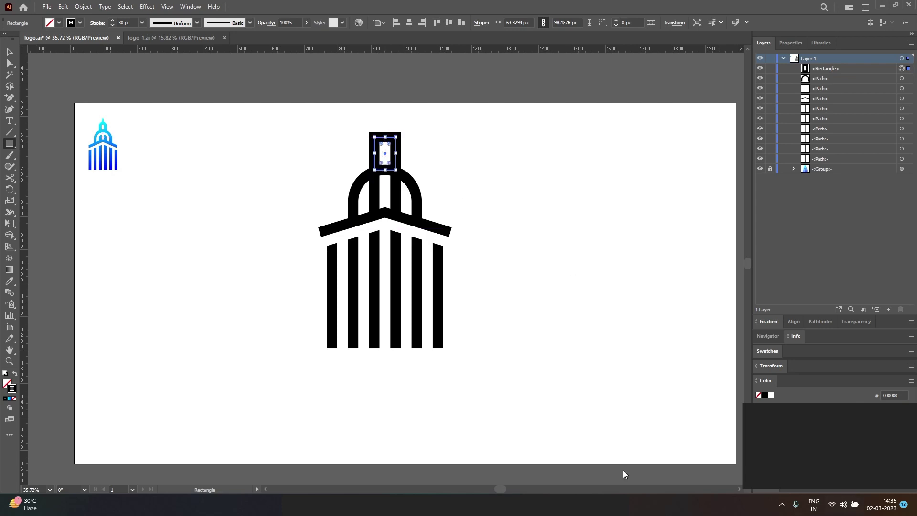
Cut the small upper rectangle at its two bottom corners with the Scissors tool and delete its bottom edge.
{"action": "key", "text": "c"}
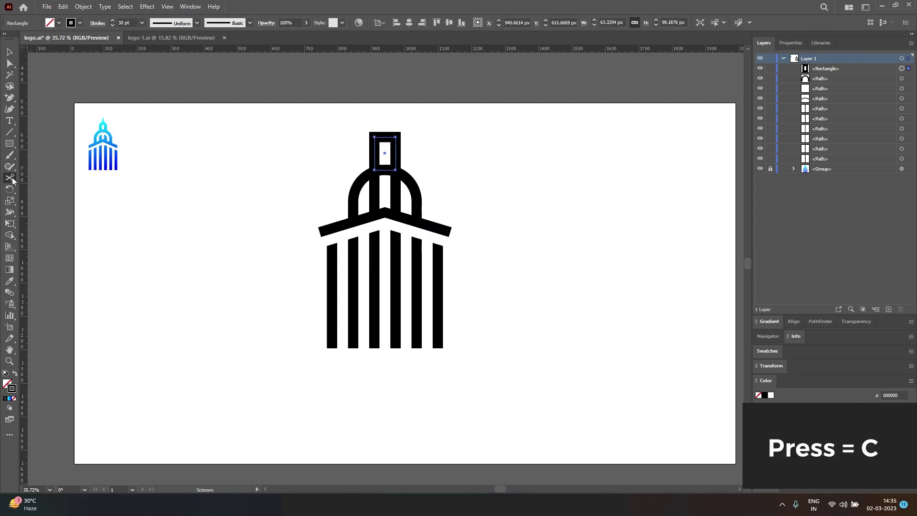
{"action": "left_click", "coordinate": [374, 169]}
{"action": "left_click", "coordinate": [396, 170]}
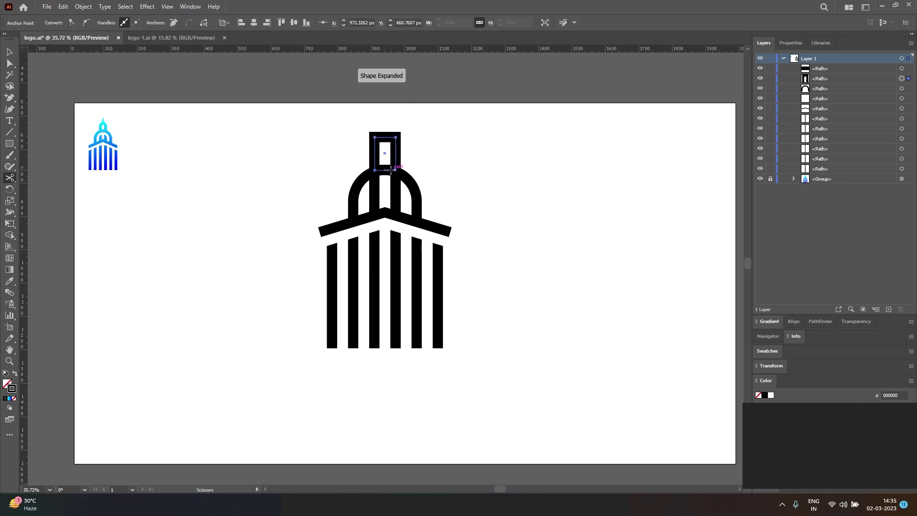
{"action": "key", "text": "a"}
{"action": "key", "text": "Delete"}
Fully round the two top corners of the small open rectangle to form a narrow arch.
{"action": "key", "text": "v"}
{"action": "key", "text": "a"}
{"action": "left_click", "coordinate": [382, 139]}
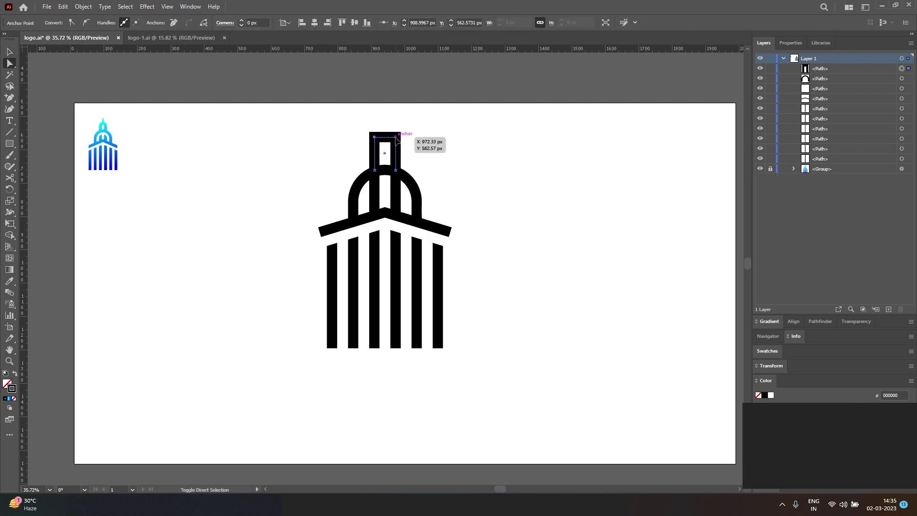
{"action": "left_click_drag", "start_coordinate": [340, 163], "coordinate": [436, 160]}
{"action": "left_click", "coordinate": [436, 160]}
Draw a straight vertical spire with the Pen tool from the artboard's upper edge down to the top of the small arch.
{"action": "left_click", "coordinate": [397, 197]}
{"action": "key", "text": "p"}
{"action": "left_click", "coordinate": [385, 105]}
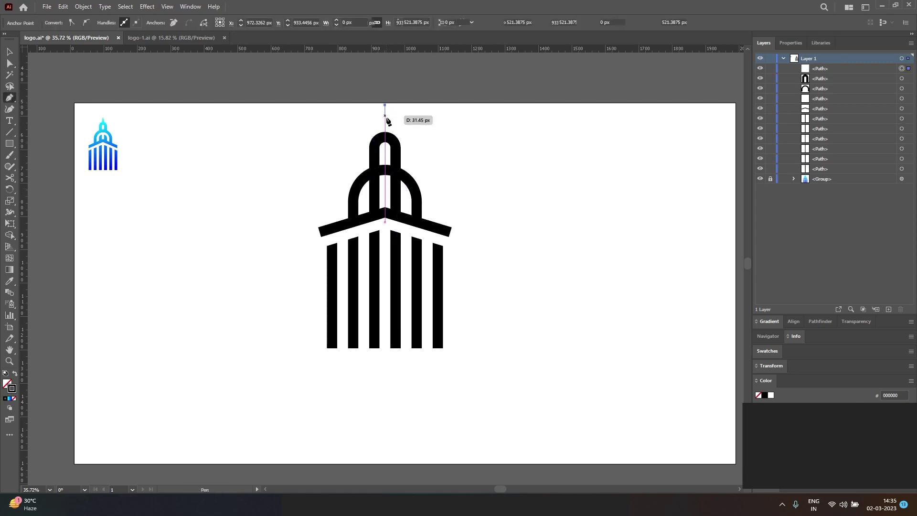
{"action": "left_click", "coordinate": [385, 137]}
{"action": "key", "text": "v"}
Group all the building's paths and move the group about 47 px right and 194 px down.
{"action": "left_click_drag", "start_coordinate": [523, 374], "coordinate": [299, 85]}
{"action": "left_click", "coordinate": [83, 6]}
{"action": "left_click", "coordinate": [103, 53]}
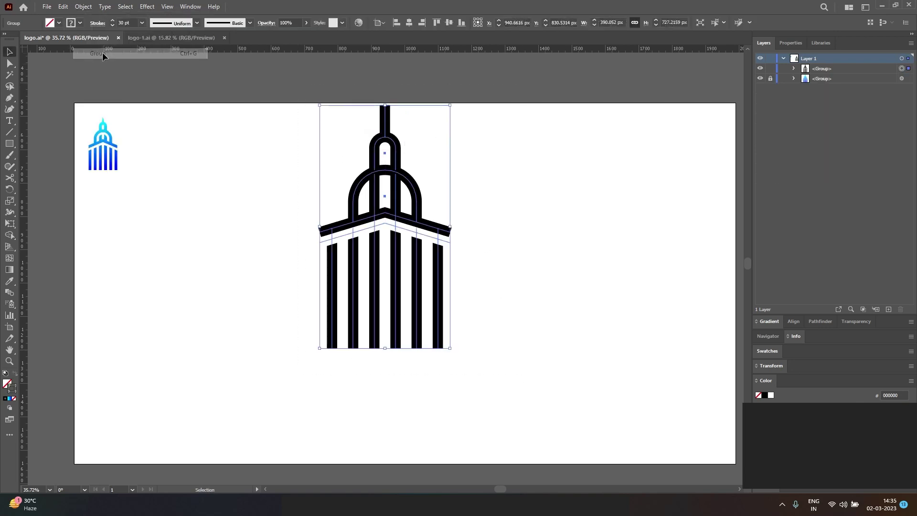
{"action": "left_click_drag", "start_coordinate": [396, 185], "coordinate": [412, 251]}
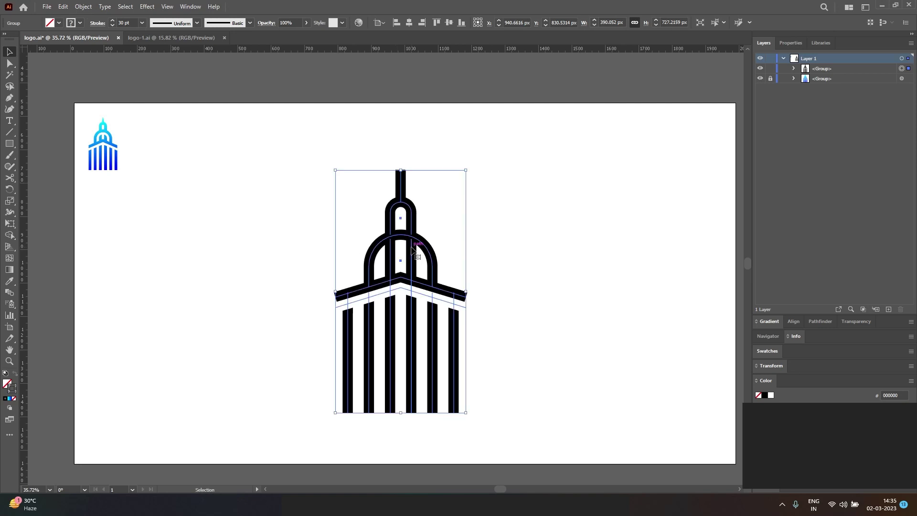
Convert the grouped building's strokes to filled shapes with Outline Stroke, leaving the result deselected.
{"action": "left_click", "coordinate": [64, 7]}
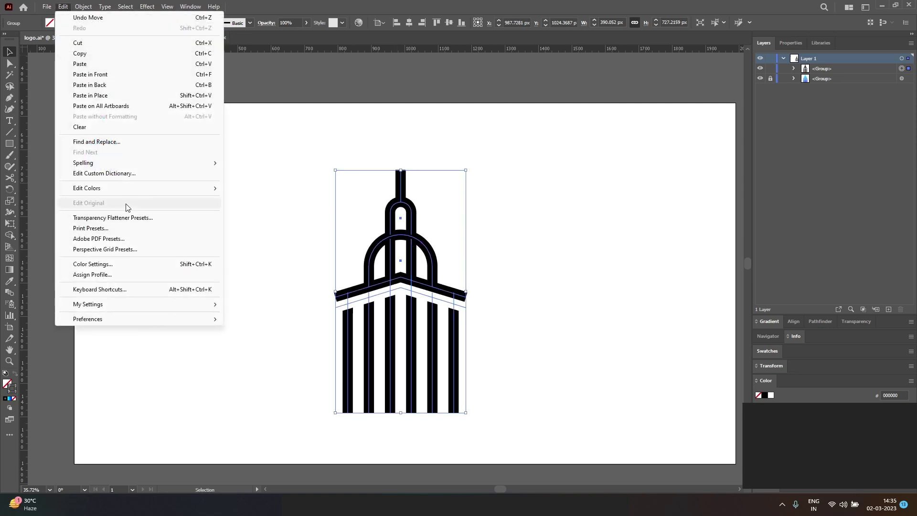
{"action": "left_click", "coordinate": [83, 6]}
{"action": "mouse_move", "coordinate": [123, 239]}
{"action": "left_click", "coordinate": [234, 264]}
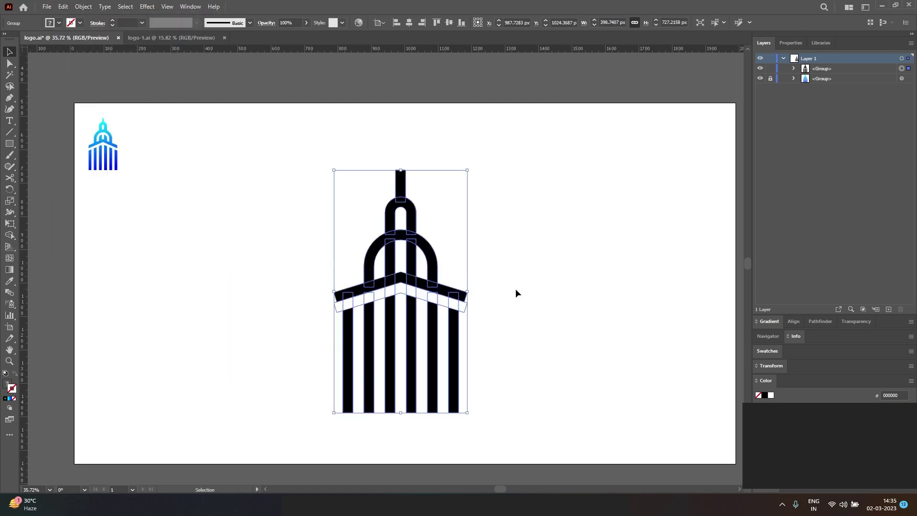
{"action": "left_click", "coordinate": [505, 343]}
Offset the large arch's outline by 26 px with Miter joins and a miter limit of 4.
{"action": "key", "text": "a"}
{"action": "left_click", "coordinate": [426, 249]}
{"action": "left_click", "coordinate": [83, 6]}
{"action": "mouse_move", "coordinate": [143, 237]}
{"action": "left_click", "coordinate": [235, 278]}
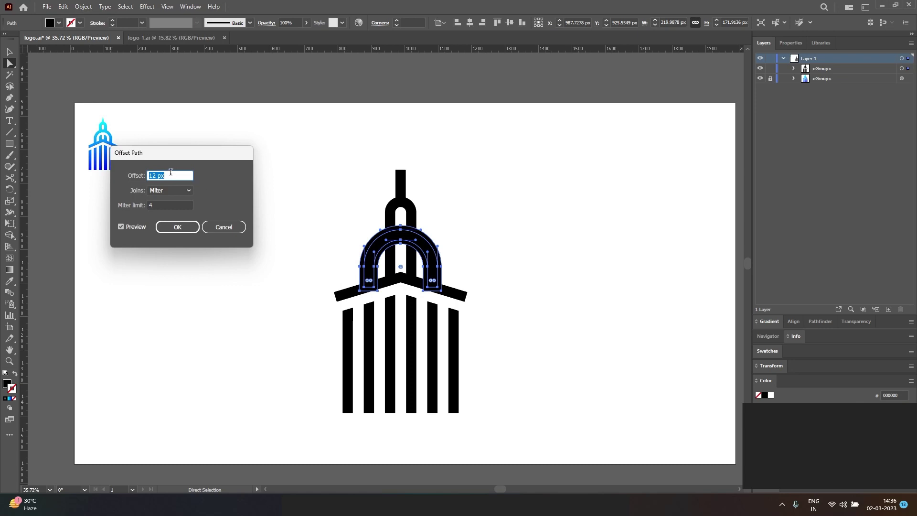
{"action": "key", "text": "Up"}
{"action": "key", "text": "Up"}
{"action": "key", "text": "Up"}
{"action": "key", "text": "Up"}
{"action": "key", "text": "Up"}
{"action": "key", "text": "Up"}
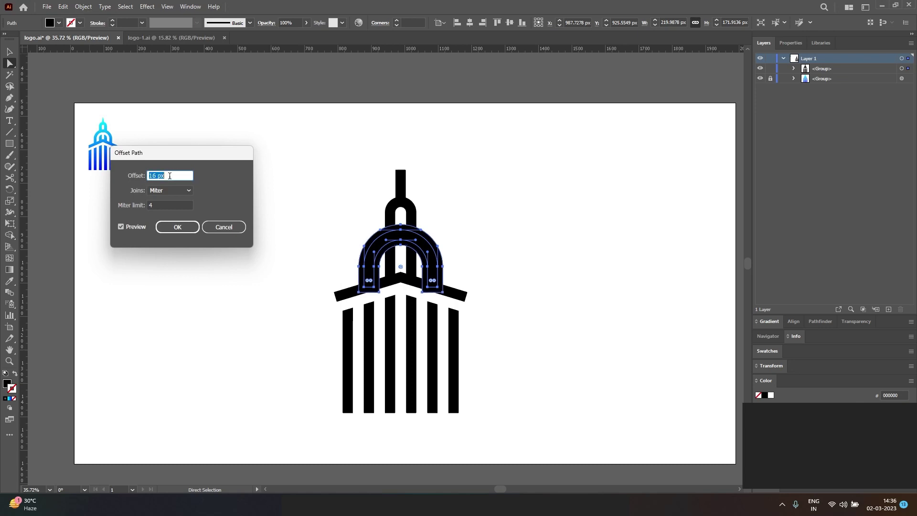
{"action": "key", "text": "Up"}
{"action": "key", "text": "Up"}
{"action": "key", "text": "Up"}
{"action": "key", "text": "Up"}
{"action": "key", "text": "Up"}
{"action": "key", "text": "Up"}
{"action": "key", "text": "Up"}
{"action": "key", "text": "Up"}
{"action": "key", "text": "Up"}
{"action": "key", "text": "Up"}
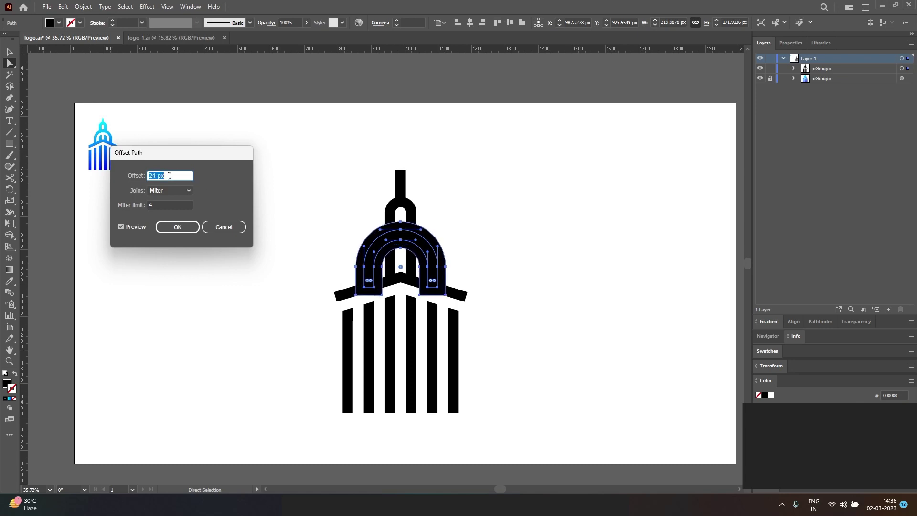
{"action": "key", "text": "Up"}
{"action": "key", "text": "Up"}
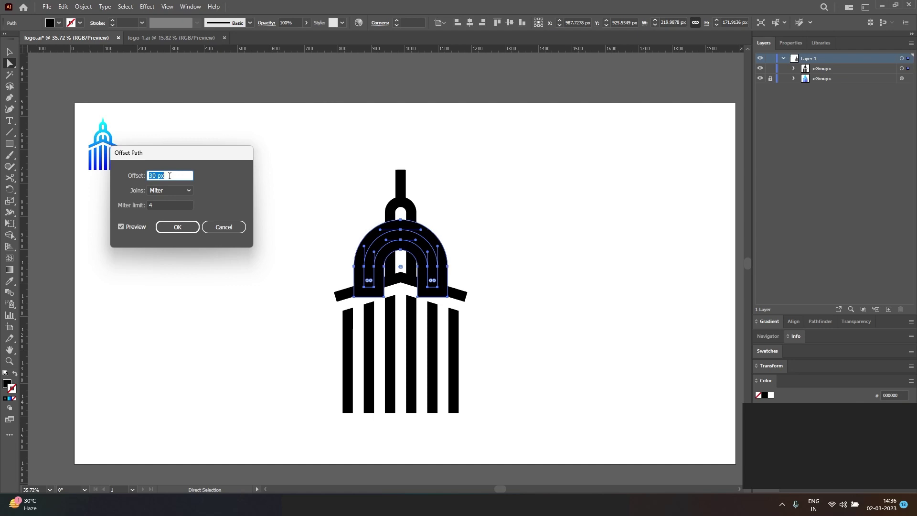
{"action": "key", "text": "Down"}
{"action": "key", "text": "Down"}
{"action": "key", "text": "Down"}
{"action": "key", "text": "Down"}
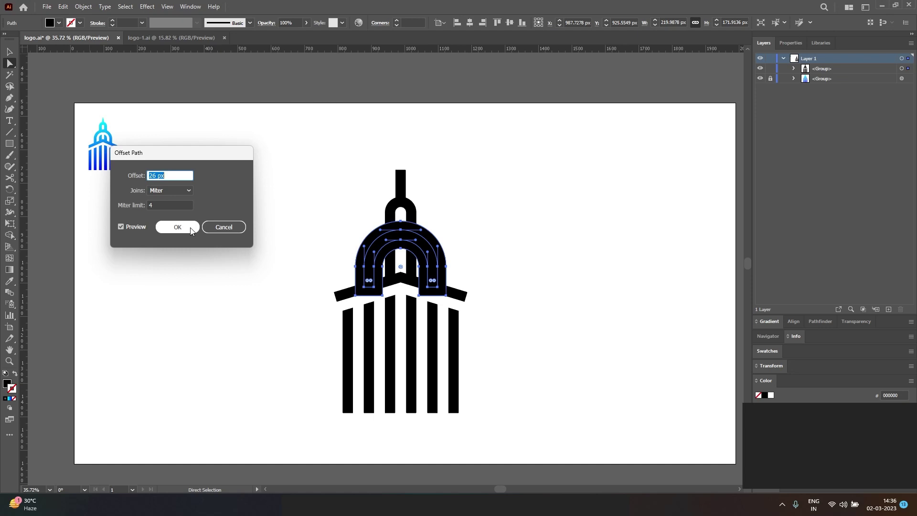
{"action": "left_click", "coordinate": [190, 230]}
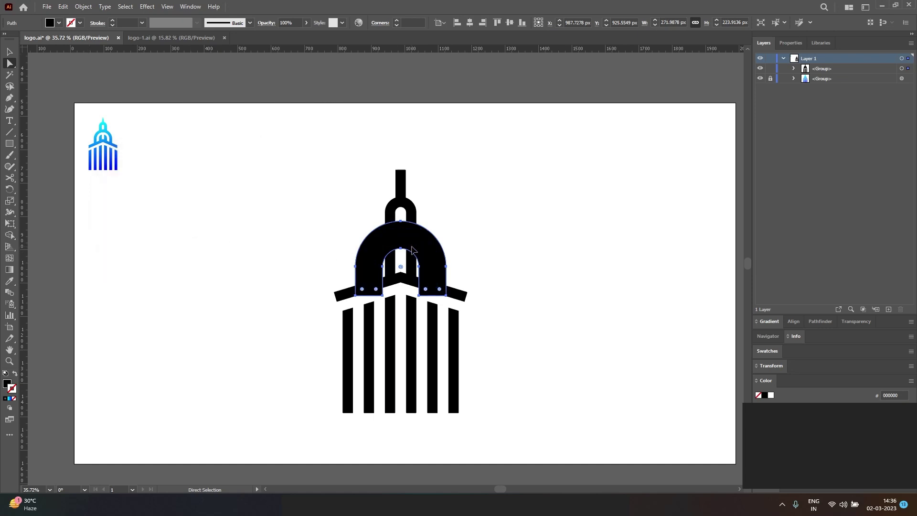
Select the large arch, its offset copy and the two middle columns, and split them with Pathfinder Divide.
{"action": "left_click", "coordinate": [414, 227], "text": "shift"}
{"action": "left_click", "coordinate": [414, 223], "text": "shift"}
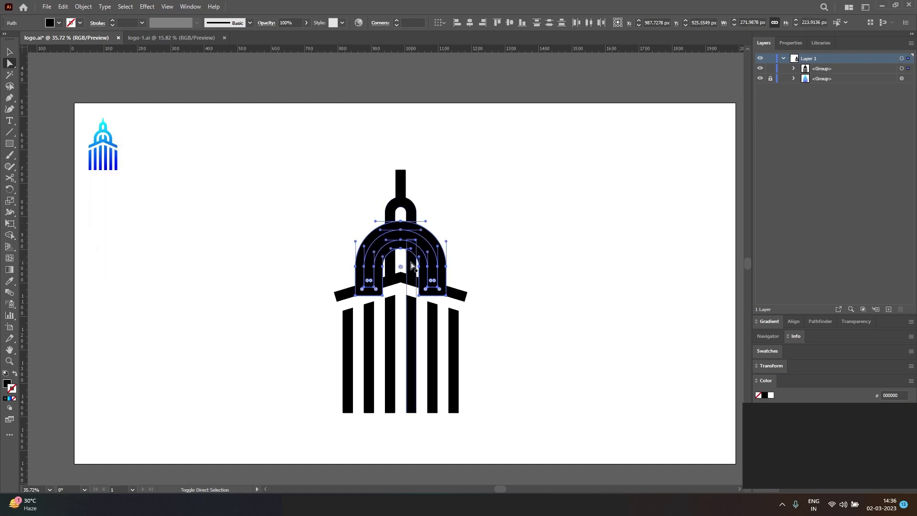
{"action": "left_click", "coordinate": [389, 334], "text": "shift"}
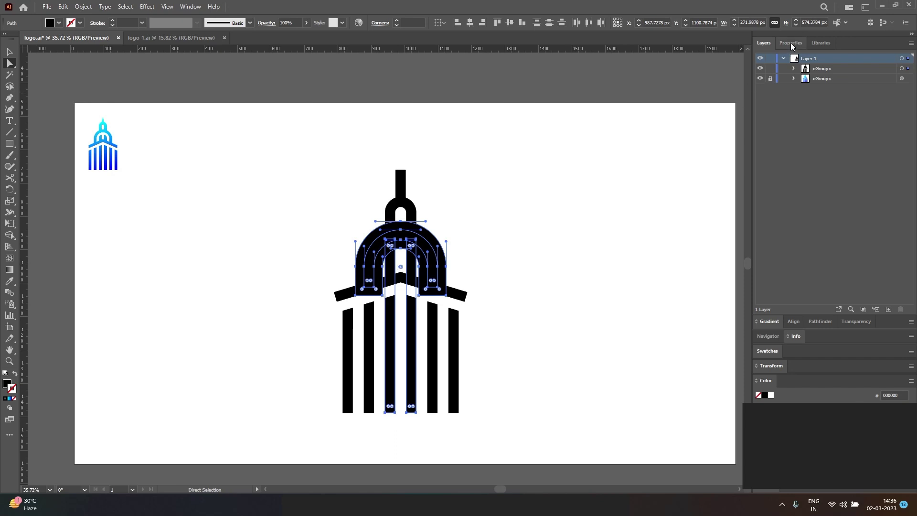
{"action": "left_click", "coordinate": [814, 323]}
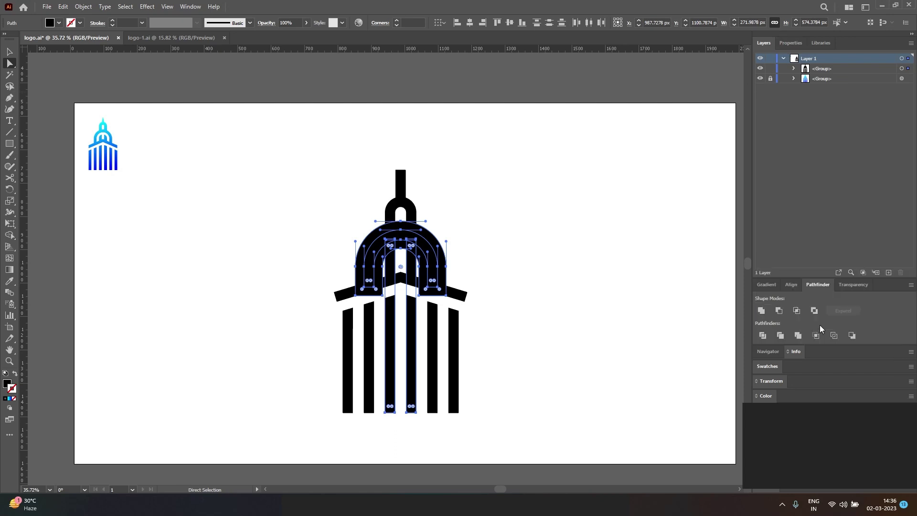
{"action": "left_click", "coordinate": [762, 335]}
{"action": "left_click", "coordinate": [472, 264]}
Delete the leftover offset pieces around the large arch and the column pieces inside it, leaving a gap above the middle columns.
{"action": "left_click_drag", "start_coordinate": [437, 247], "coordinate": [605, 229]}
{"action": "key", "text": "Delete"}
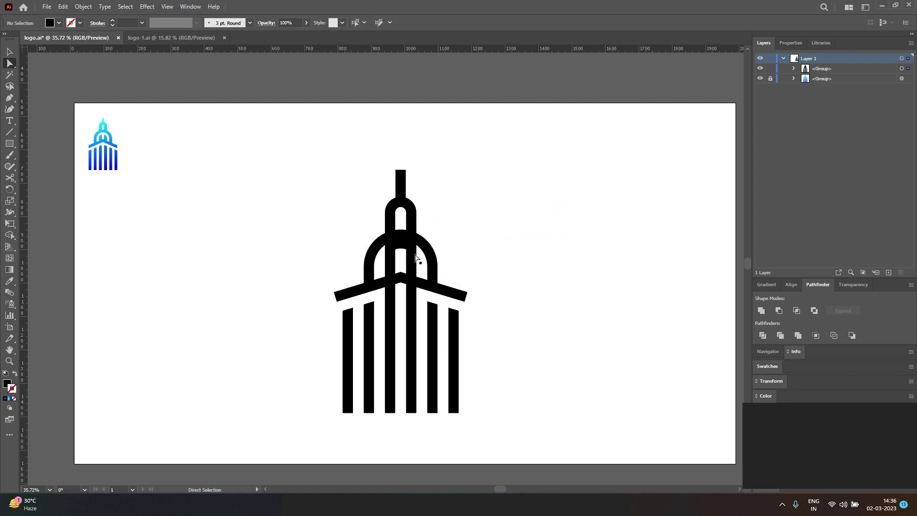
{"action": "left_click_drag", "start_coordinate": [413, 250], "coordinate": [420, 256]}
{"action": "key", "text": "Delete"}
{"action": "left_click", "coordinate": [9, 74]}
{"action": "left_click", "coordinate": [412, 319]}
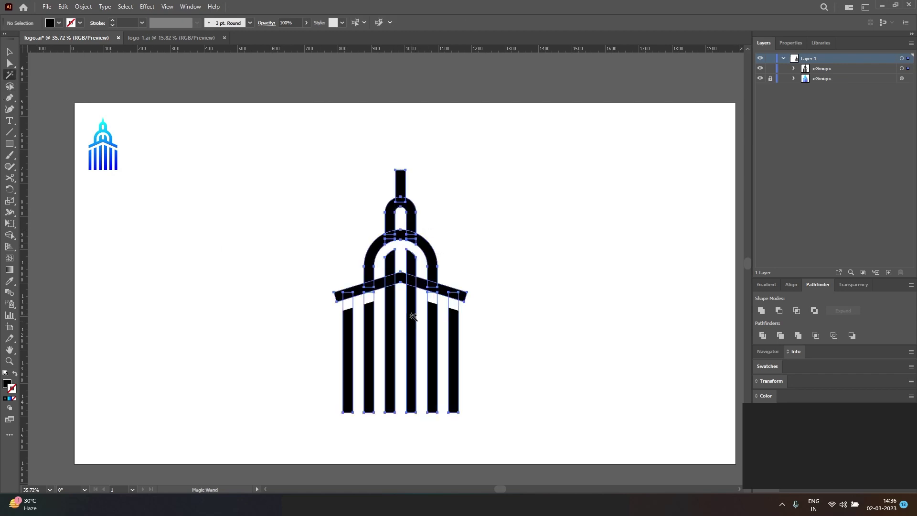
{"action": "left_click", "coordinate": [9, 51]}
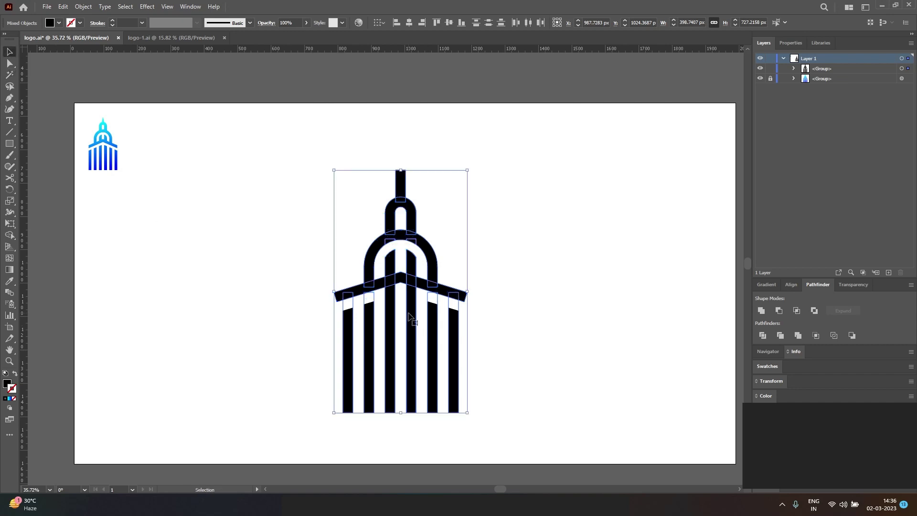
{"action": "key", "text": "a"}
{"action": "left_click_drag", "start_coordinate": [411, 319], "coordinate": [568, 315]}
Select the entire black building and split all its overlapping shapes with Pathfinder Divide.
{"action": "key", "text": "v"}
{"action": "left_click", "coordinate": [483, 348]}
{"action": "left_click_drag", "start_coordinate": [483, 348], "coordinate": [292, 117]}
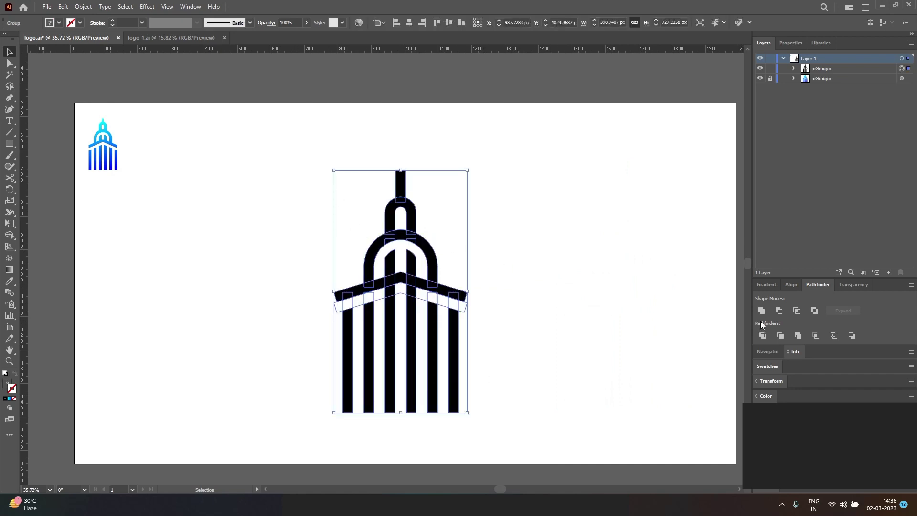
{"action": "left_click", "coordinate": [764, 334]}
{"action": "left_click", "coordinate": [660, 352]}
Isolate the divided building group and select all white band pieces under the roof with the Magic Wand.
{"action": "left_click", "coordinate": [432, 325]}
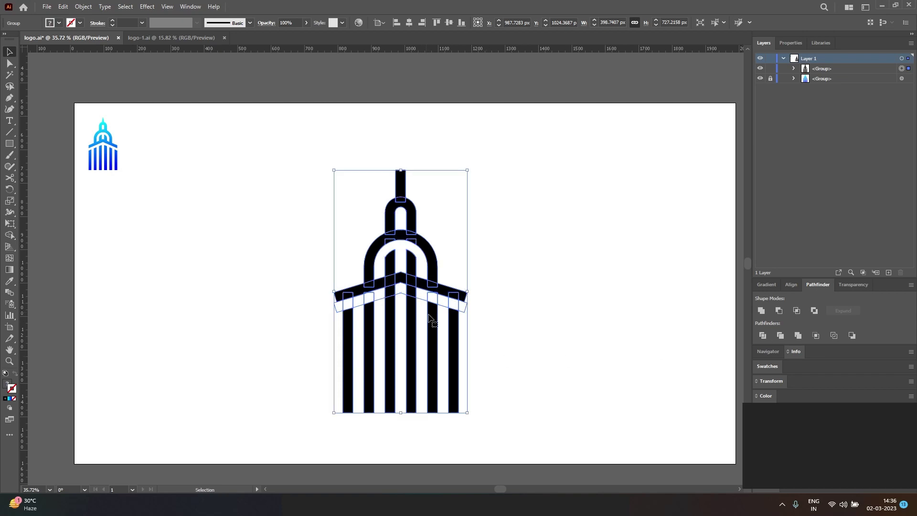
{"action": "double_click", "coordinate": [434, 317]}
{"action": "left_click", "coordinate": [436, 308]}
{"action": "left_click", "coordinate": [10, 75]}
{"action": "left_click", "coordinate": [365, 303]}
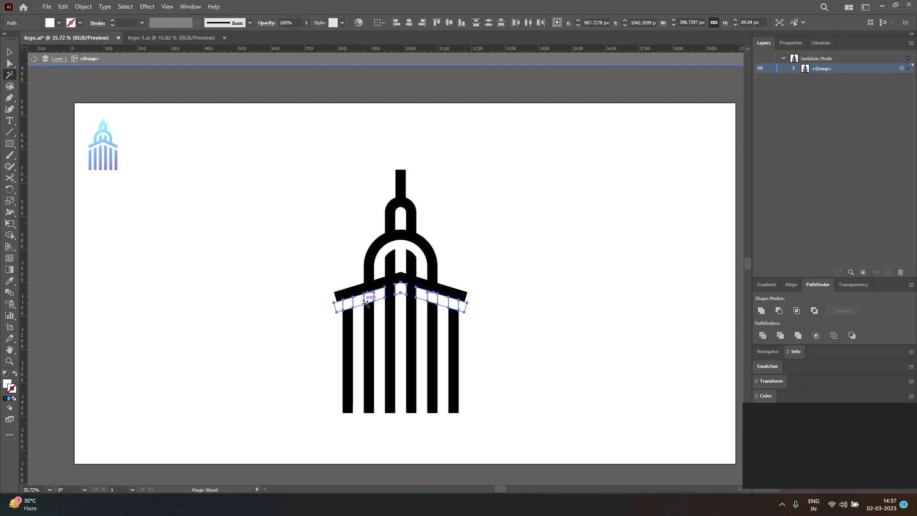
{"action": "key", "text": "ctrl+shift+a"}
Delete the black pieces of the two middle columns that bridge the gap beneath the roof.
{"action": "left_click", "coordinate": [413, 267]}
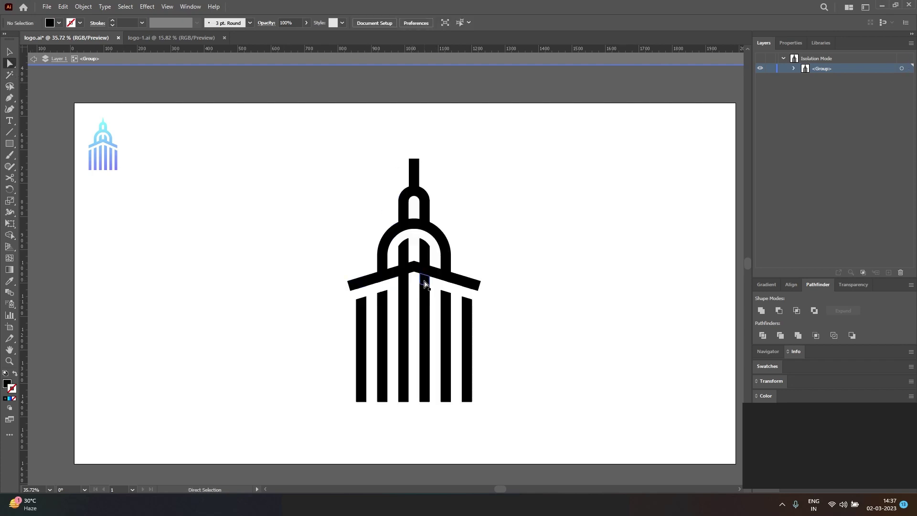
{"action": "left_click", "coordinate": [424, 282]}
{"action": "key", "text": "Delete"}
{"action": "left_click", "coordinate": [418, 260]}
{"action": "key", "text": "Delete"}
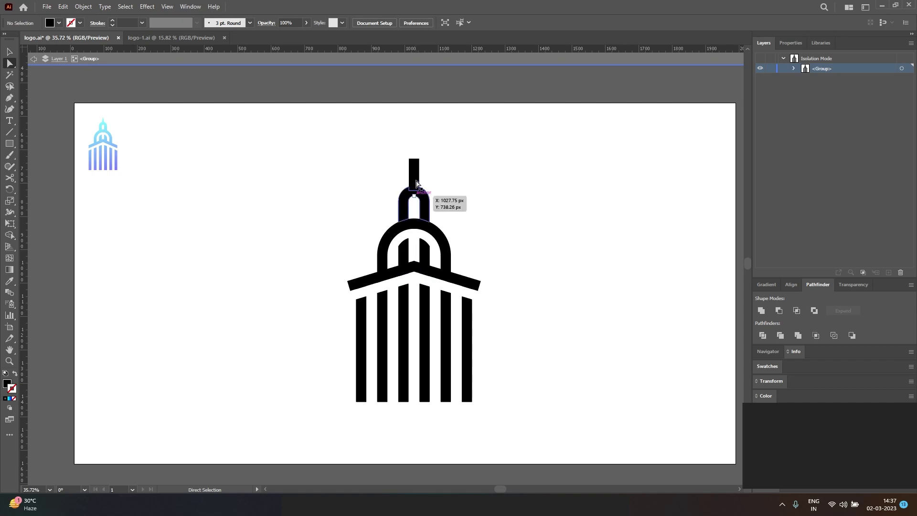
Select all the black shapes with the Magic Wand and merge the touching ones with Pathfinder Unite.
{"action": "key", "text": "y"}
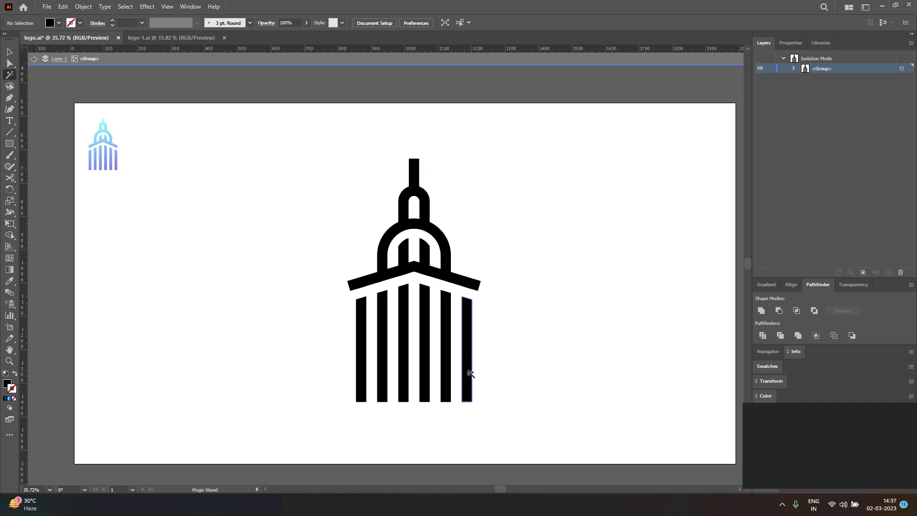
{"action": "left_click", "coordinate": [468, 372]}
{"action": "left_click", "coordinate": [761, 310]}
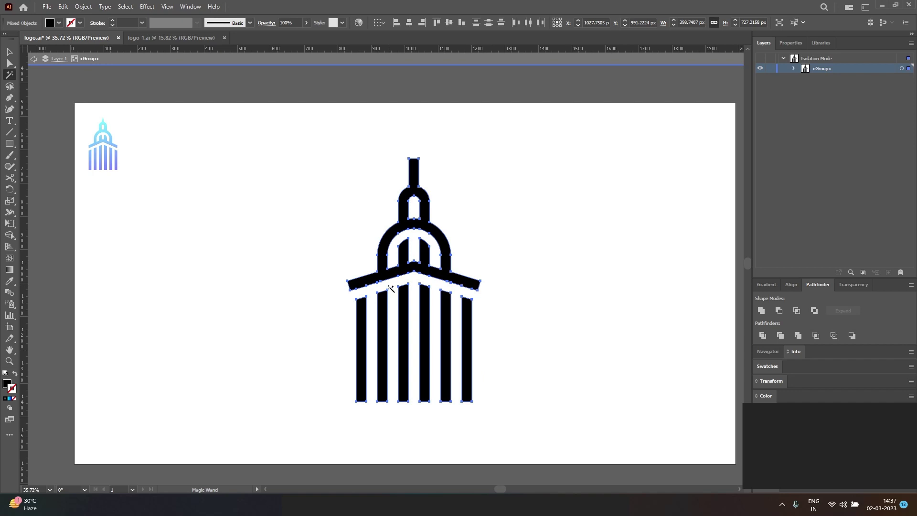
Taper the spire to a centered point by moving its top corner anchor to the middle.
{"action": "key", "text": "a"}
{"action": "left_click", "coordinate": [509, 314]}
{"action": "left_click_drag", "start_coordinate": [418, 160], "coordinate": [414, 159]}
Draw a rectangle about 52 px by 204 px over each overhanging roof end, flush with the outer columns' outer edges.
{"action": "left_click", "coordinate": [480, 282]}
{"action": "key", "text": "m"}
{"action": "mouse_move", "coordinate": [339, 269]}
{"action": "left_mouse_down"}
{"action": "mouse_move", "coordinate": [358, 301]}
{"action": "mouse_move", "coordinate": [357, 337]}
{"action": "mouse_move", "coordinate": [485, 303]}
{"action": "left_mouse_up"}
{"action": "key", "text": "a"}
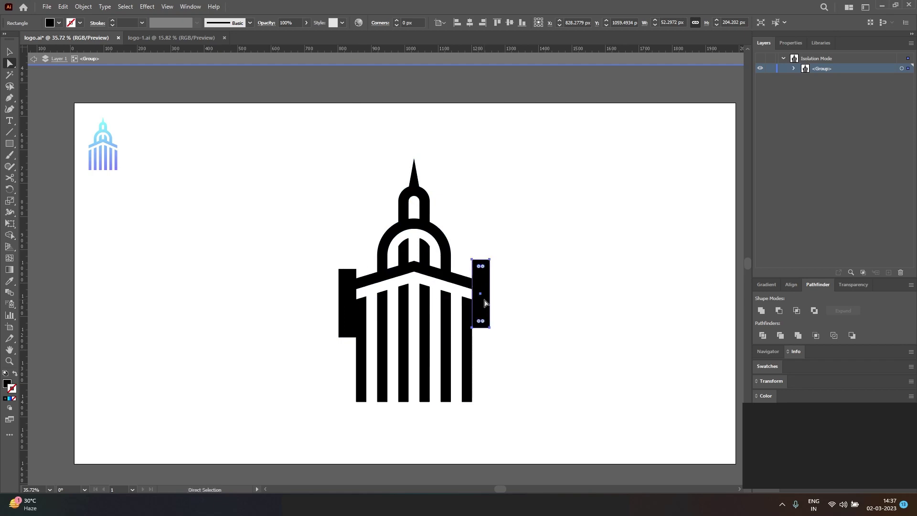
Select the dome-and-roof shape with both side rectangles and split them with Pathfinder Divide.
{"action": "key", "text": "ctrl+a"}
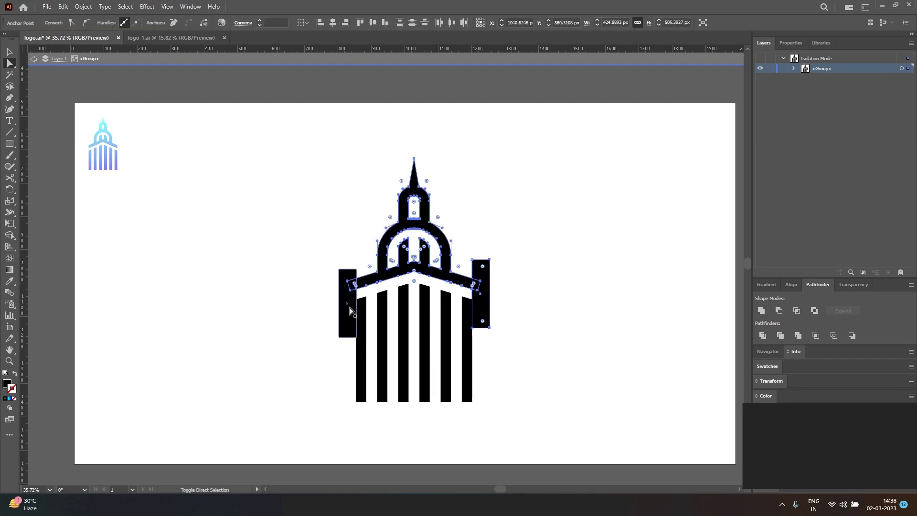
{"action": "left_click", "coordinate": [769, 335]}
{"action": "left_click", "coordinate": [543, 313]}
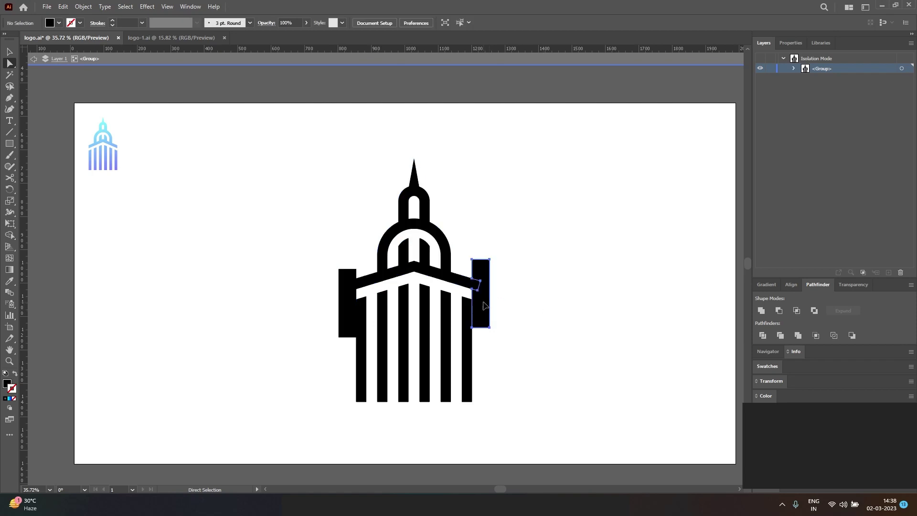
Delete both side rectangles together with the roof ends they cover, trimming the roof flush with the outer columns.
{"action": "left_click_drag", "start_coordinate": [483, 297], "coordinate": [522, 301]}
{"action": "key", "text": "Delete"}
{"action": "left_click", "coordinate": [348, 313]}
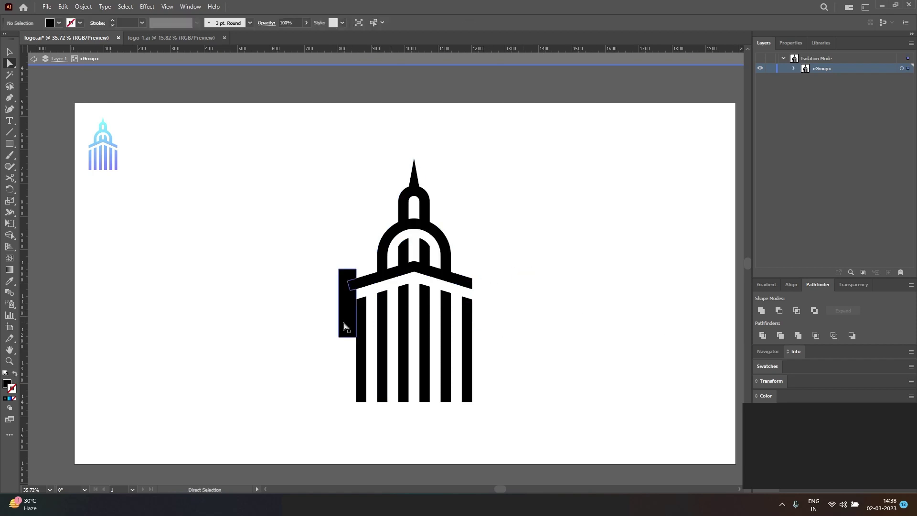
{"action": "key", "text": "Delete"}
Shorten all six columns from below by nudging their bottom anchors up, making the tallest about 334 px.
{"action": "left_click_drag", "start_coordinate": [516, 424], "coordinate": [308, 383]}
{"action": "key", "text": "shift+Up"}
{"action": "key", "text": "shift+Up"}
{"action": "key", "text": "shift+Up"}
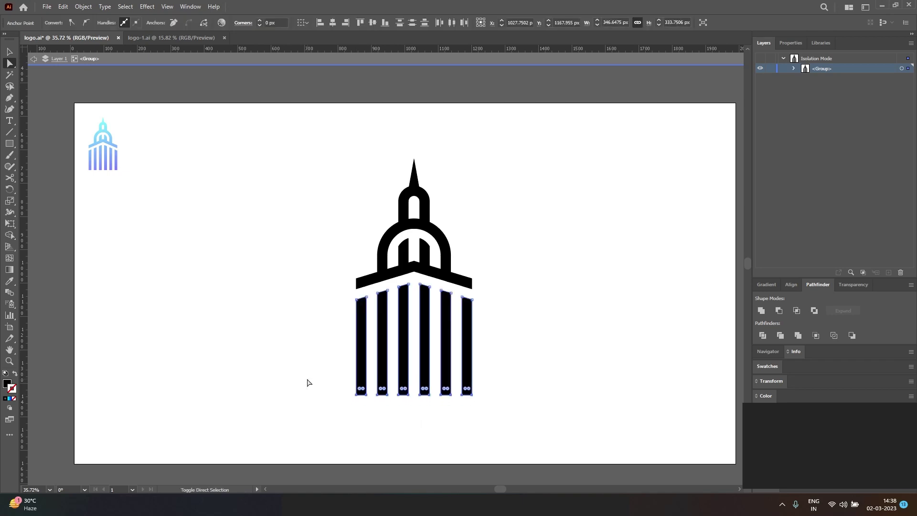
Exit the group's isolation mode and scale the whole building down proportionally to about 252 px by 507 px.
{"action": "key", "text": "v"}
{"action": "double_click", "coordinate": [536, 364]}
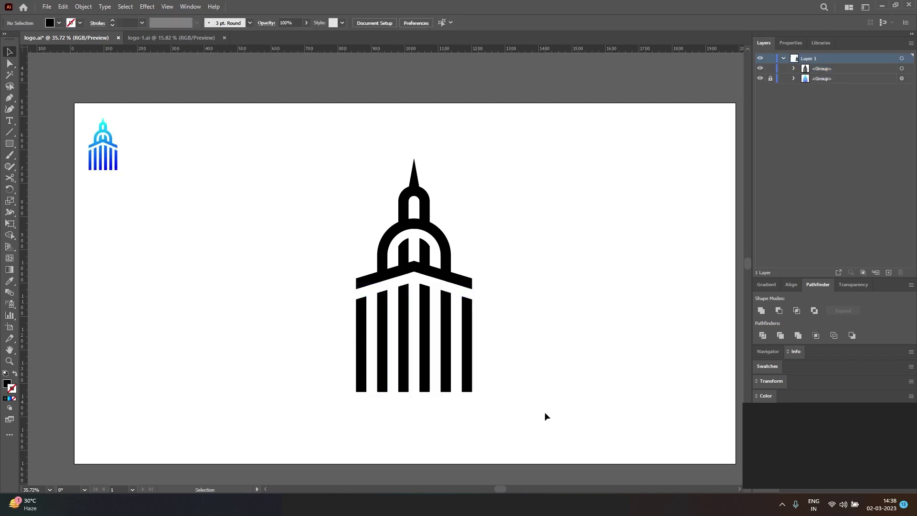
{"action": "left_click_drag", "start_coordinate": [544, 413], "coordinate": [330, 161]}
{"action": "left_click_drag", "start_coordinate": [472, 392], "coordinate": [436, 359]}
Ungroup the building into its separate dome-and-roof shape and six columns, then clear the selection.
{"action": "left_click", "coordinate": [459, 353]}
{"action": "key", "text": "y"}
{"action": "left_click", "coordinate": [436, 348]}
{"action": "key", "text": "ctrl+shift+g"}
{"action": "left_click", "coordinate": [494, 412]}
Select all the building's shapes, give them the cyan-to-blue linear gradient fill and remove their stroke.
{"action": "key", "text": "v"}
{"action": "key", "text": "ctrl+a"}
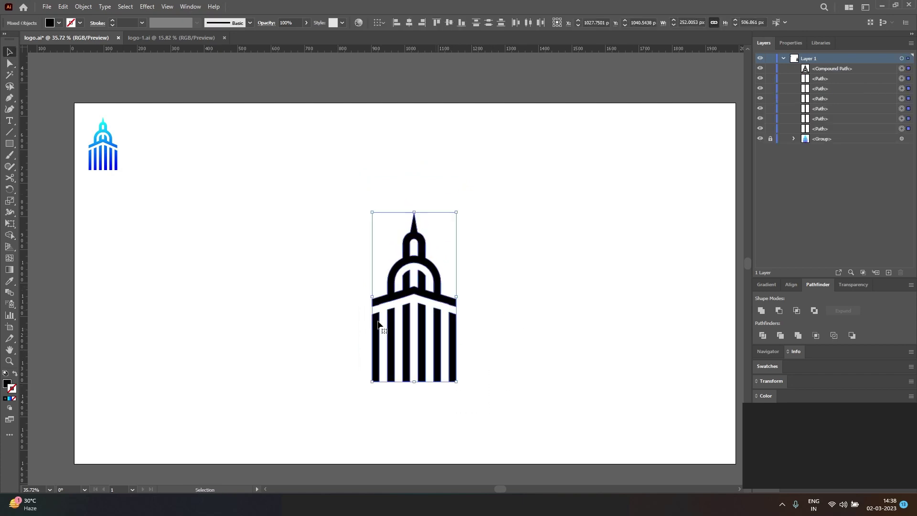
{"action": "left_click", "coordinate": [353, 343]}
{"action": "key", "text": "ctrl+a"}
{"action": "left_click", "coordinate": [8, 399]}
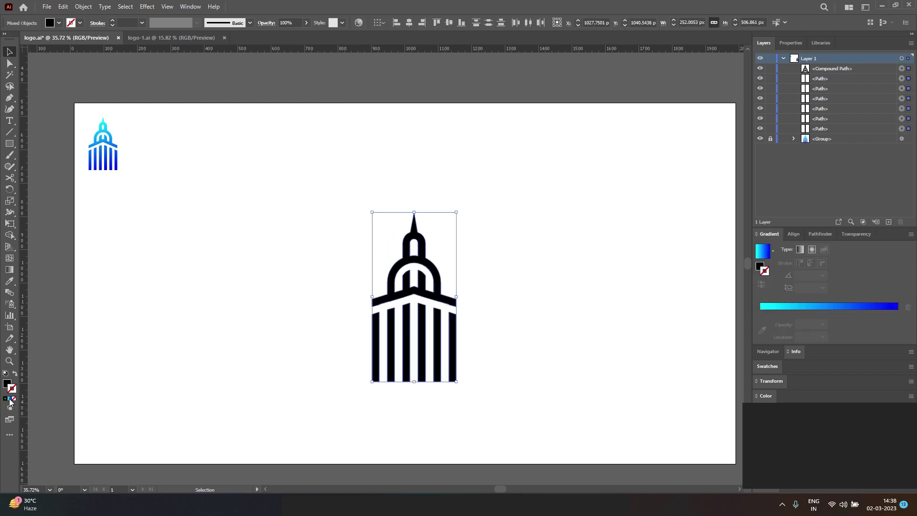
{"action": "left_click", "coordinate": [15, 374]}
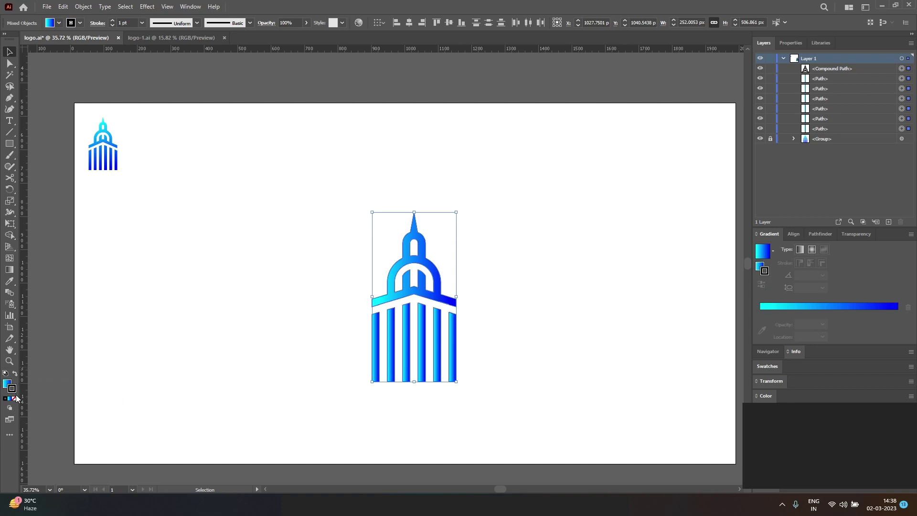
{"action": "left_click", "coordinate": [14, 399]}
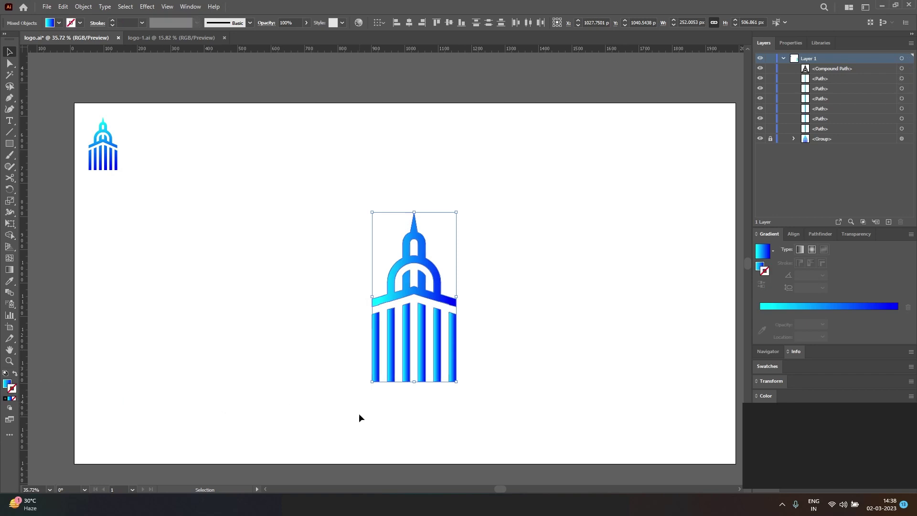
Run one continuous gradient across all the shapes from the spire's tip to the outer column's base, at an angle of about -71°.
{"action": "left_click", "coordinate": [10, 269]}
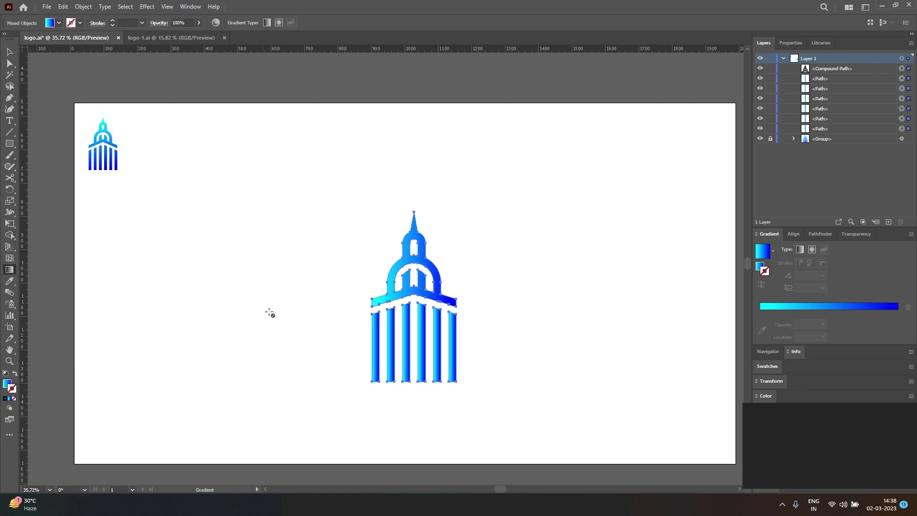
{"action": "left_click", "coordinate": [6, 382]}
{"action": "left_click_drag", "start_coordinate": [407, 217], "coordinate": [454, 373]}
{"action": "key", "text": "v"}
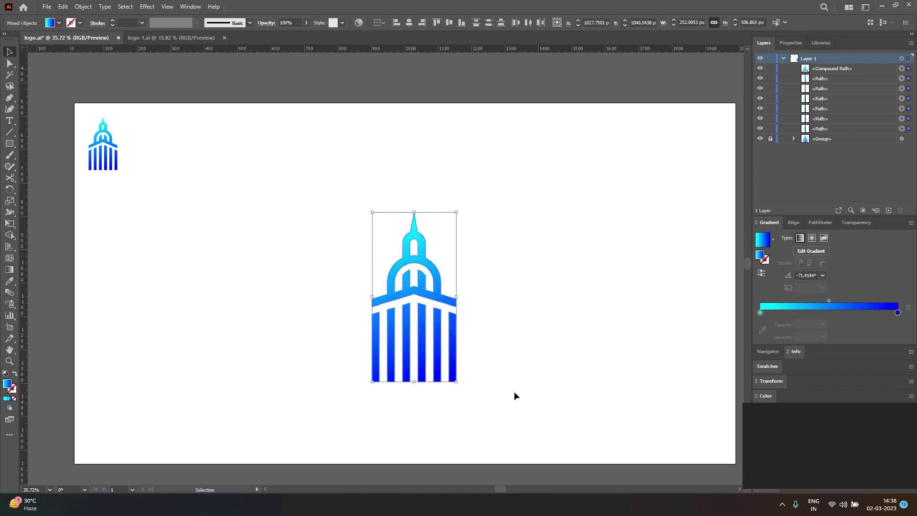
Group the coloured building, centre it horizontally and vertically on the artboard, and enlarge it slightly about its centre.
{"action": "key", "text": "ctrl+g"}
{"action": "left_click", "coordinate": [408, 22]}
{"action": "left_click", "coordinate": [449, 22]}
{"action": "left_click_drag", "start_coordinate": [448, 200], "coordinate": [460, 188]}
{"action": "left_click", "coordinate": [551, 289]}
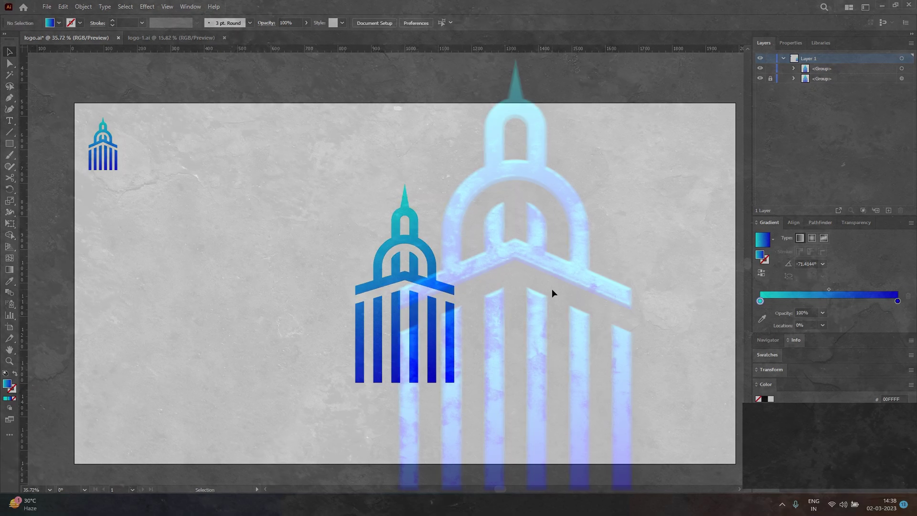